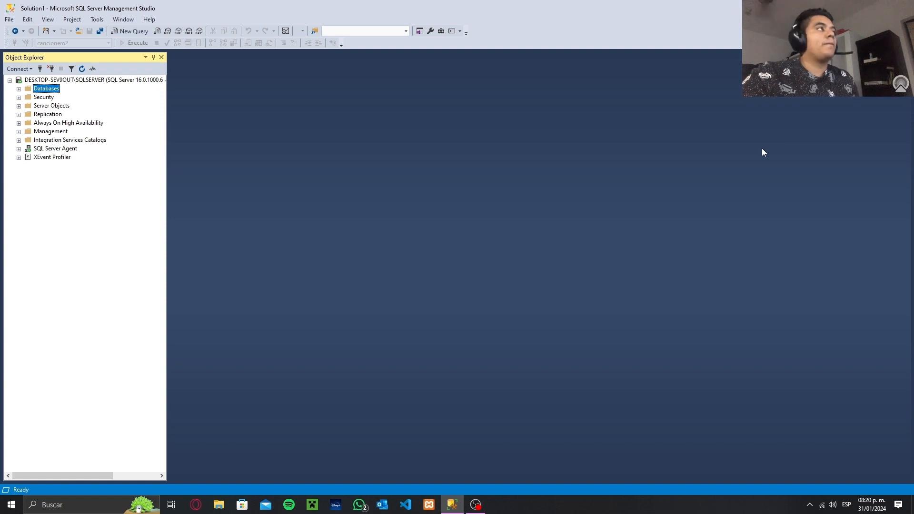
Start the export data wizard for the cancionero database and continue past its welcome page
click(19, 90)
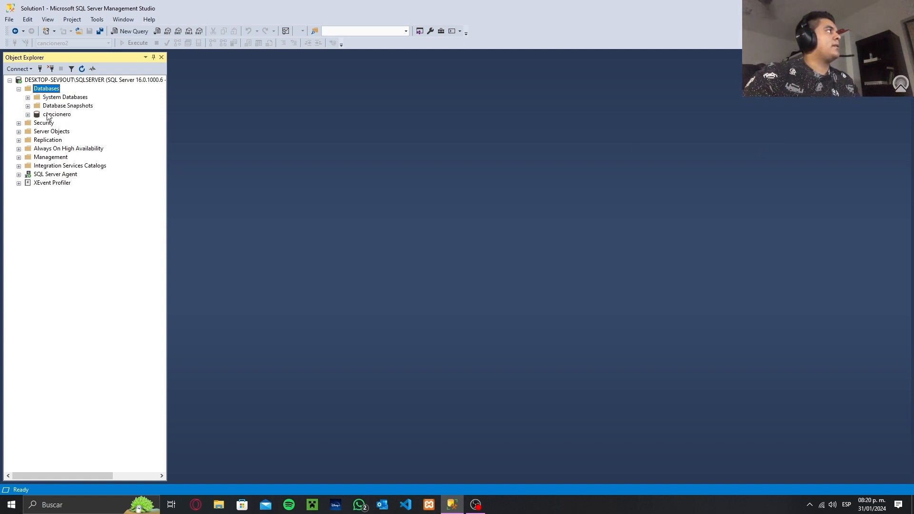
right_click(58, 117)
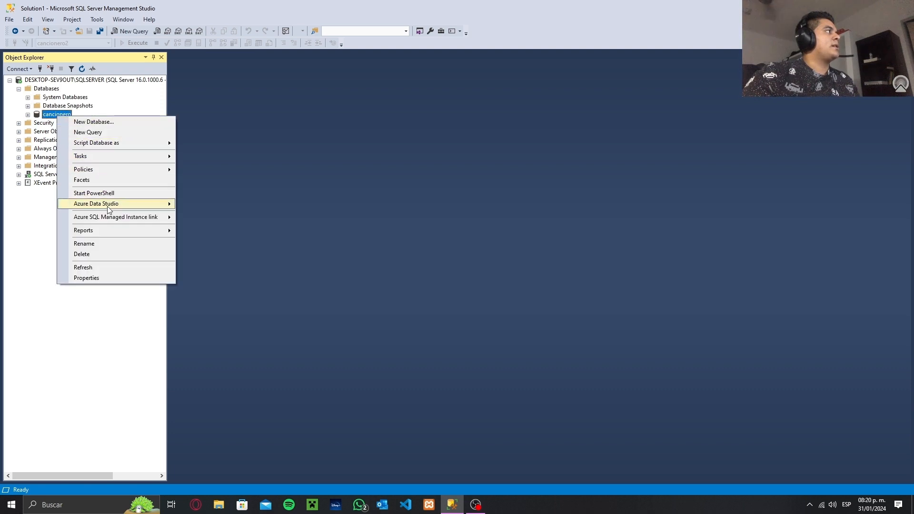
click(168, 159)
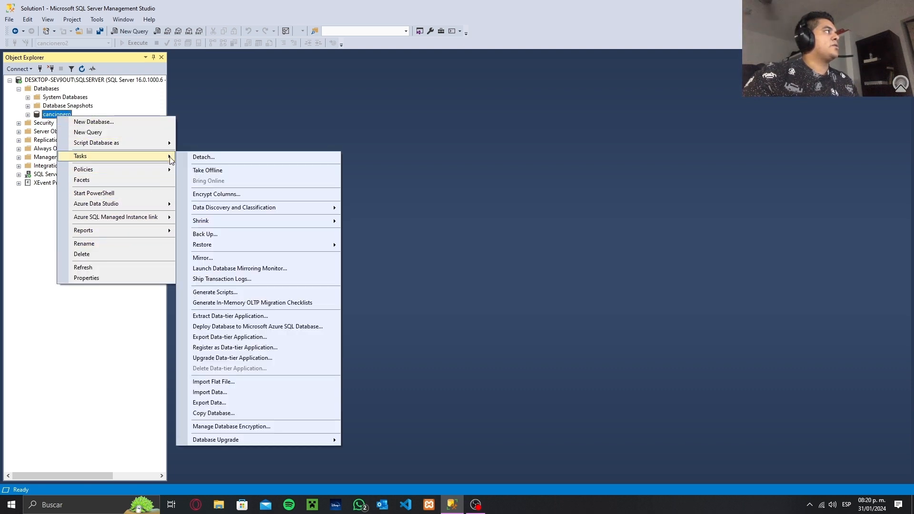
click(235, 403)
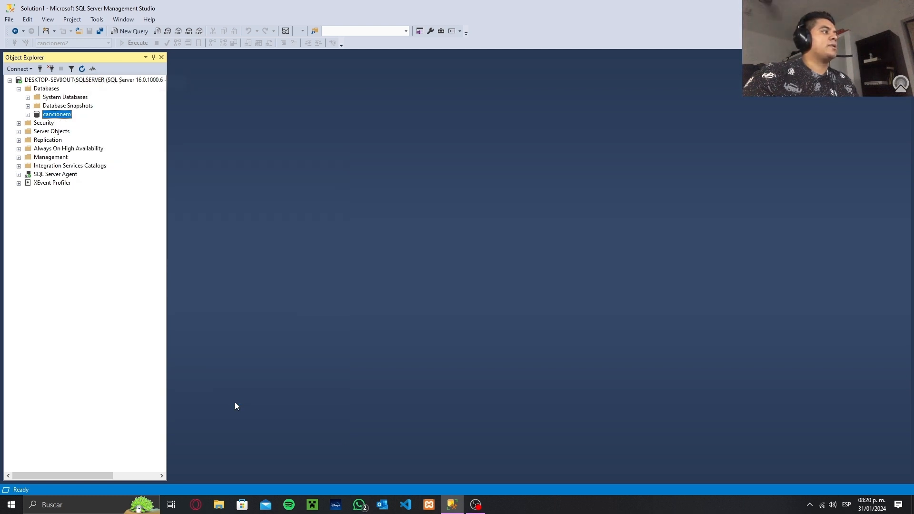
drag(236, 96, 432, 105)
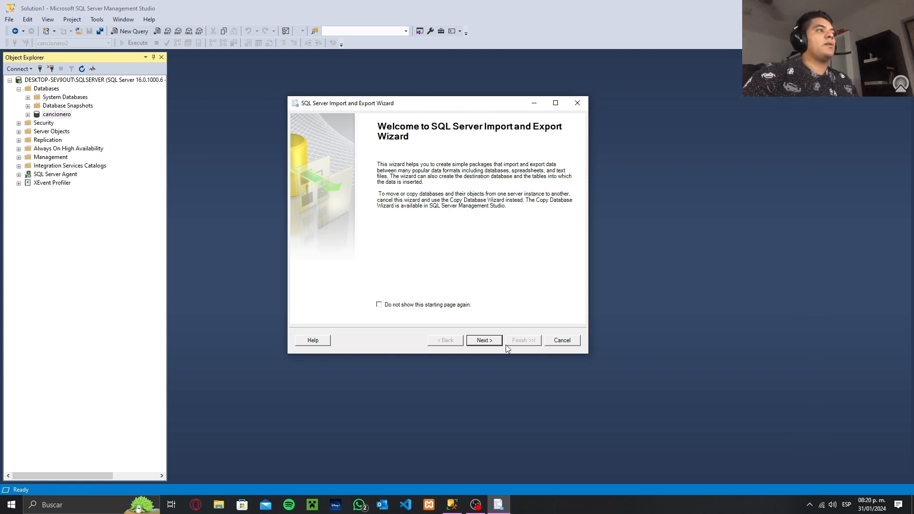
click(484, 340)
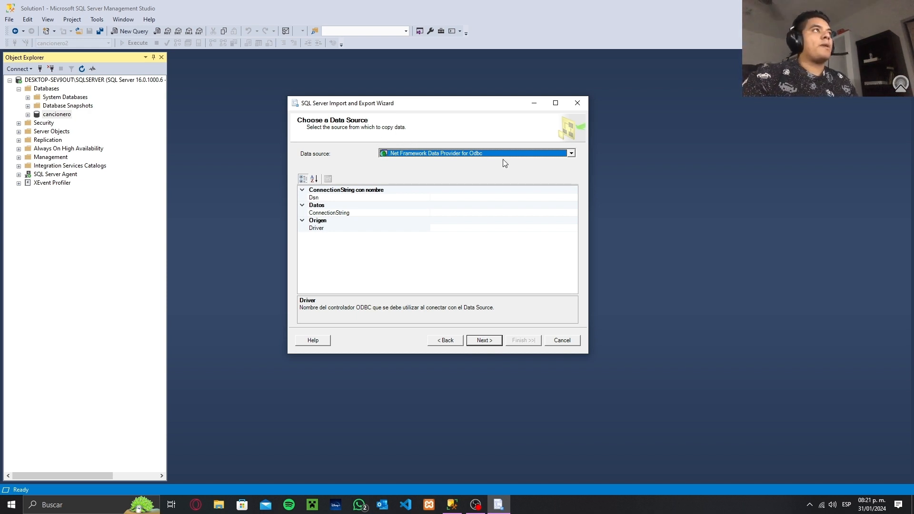
Choose Microsoft OLE DB Provider for SQL Server as the data source, keeping cancionero as the database, and proceed to the destination
click(570, 153)
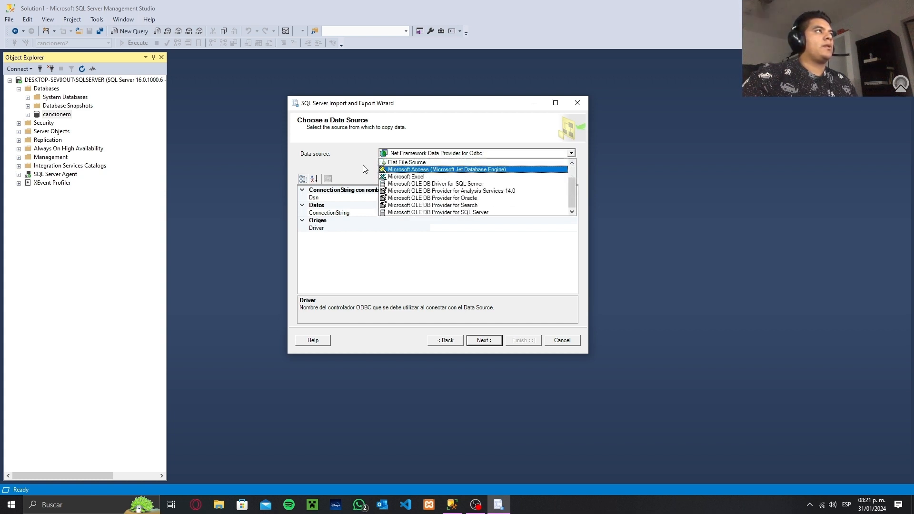
scroll(425, 184, down, 1)
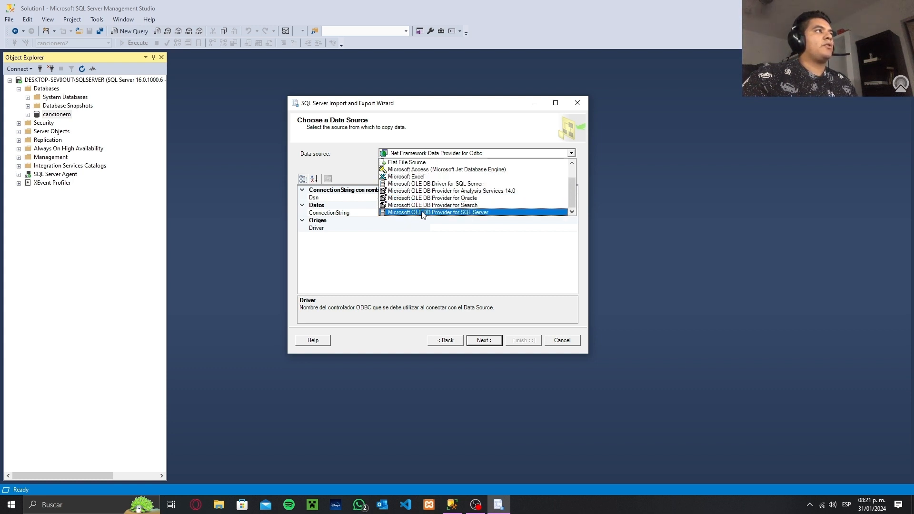
click(469, 213)
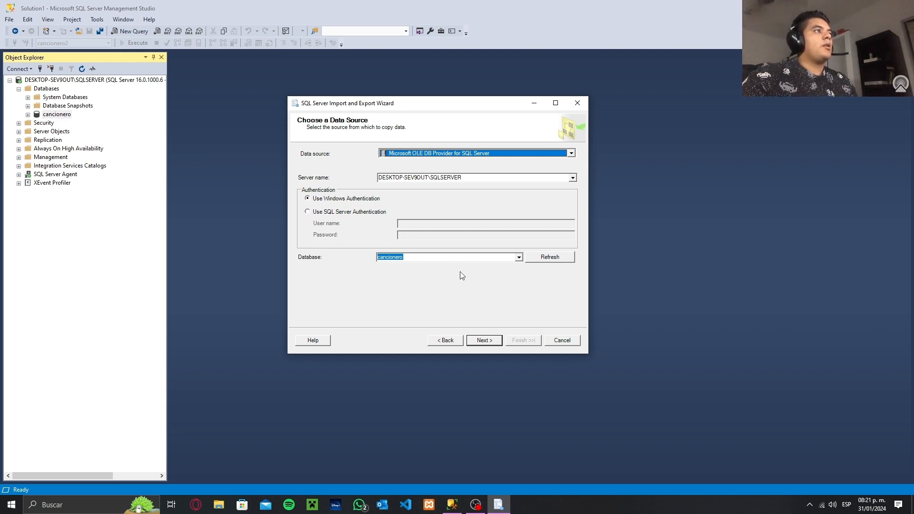
click(518, 260)
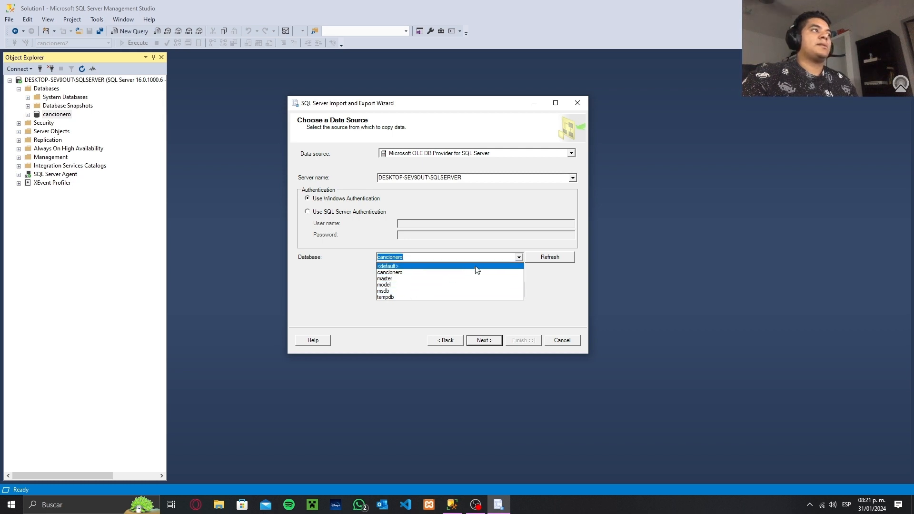
click(519, 259)
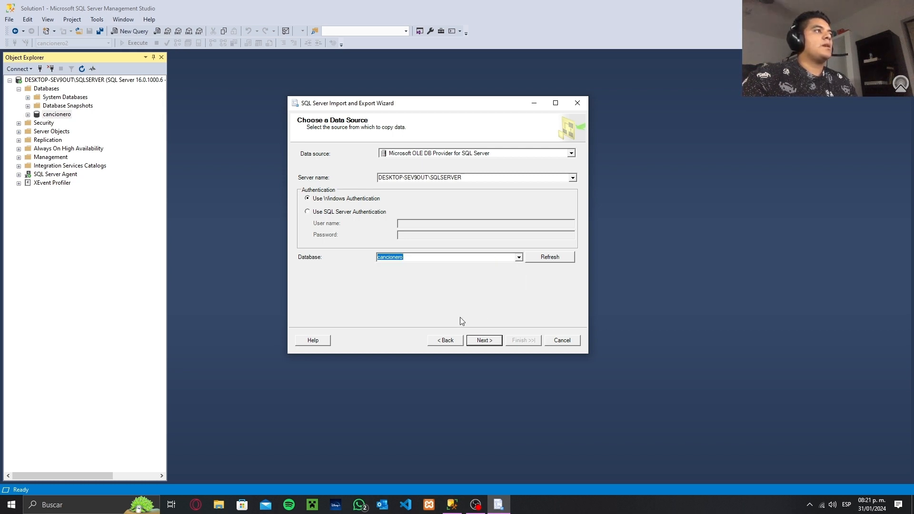
click(485, 340)
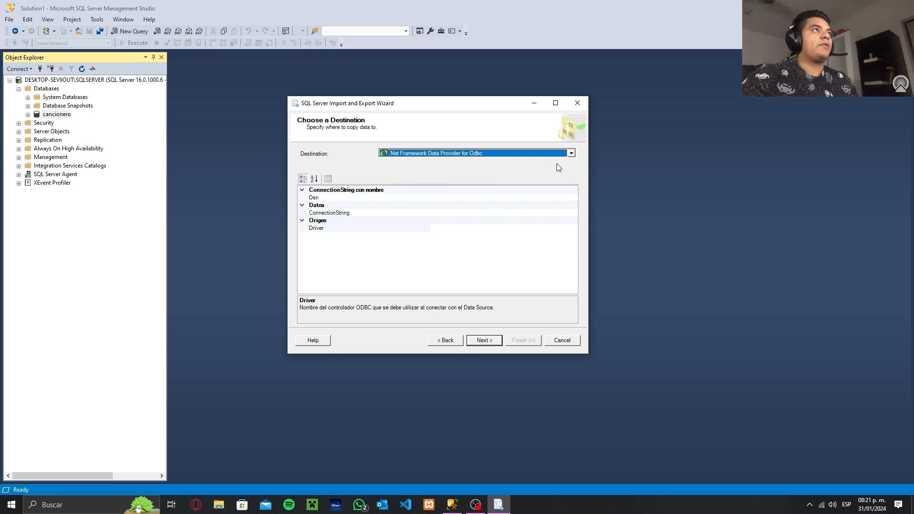
Choose Microsoft Excel as the export destination
click(571, 153)
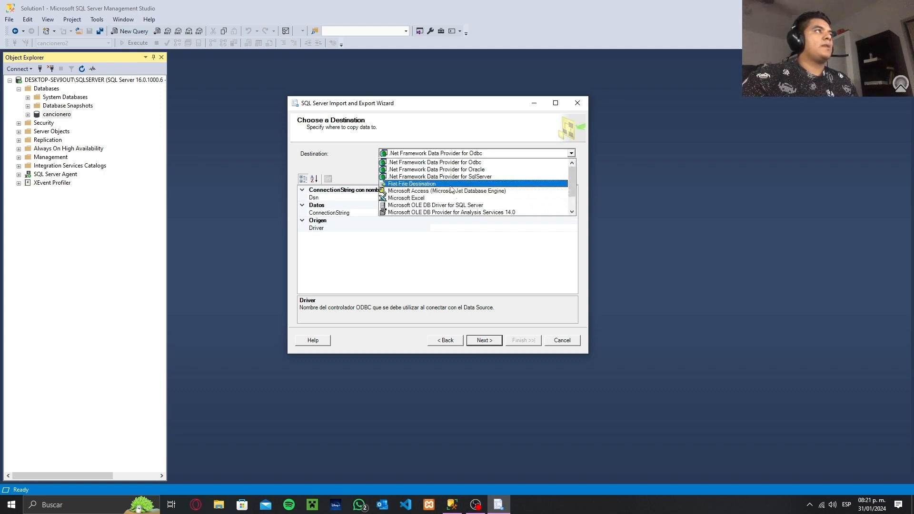
scroll(456, 186, down, 1)
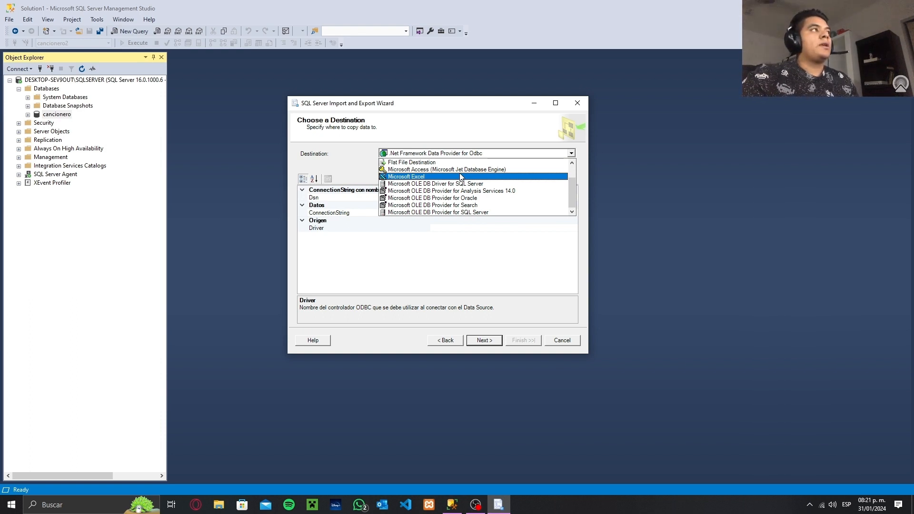
click(460, 177)
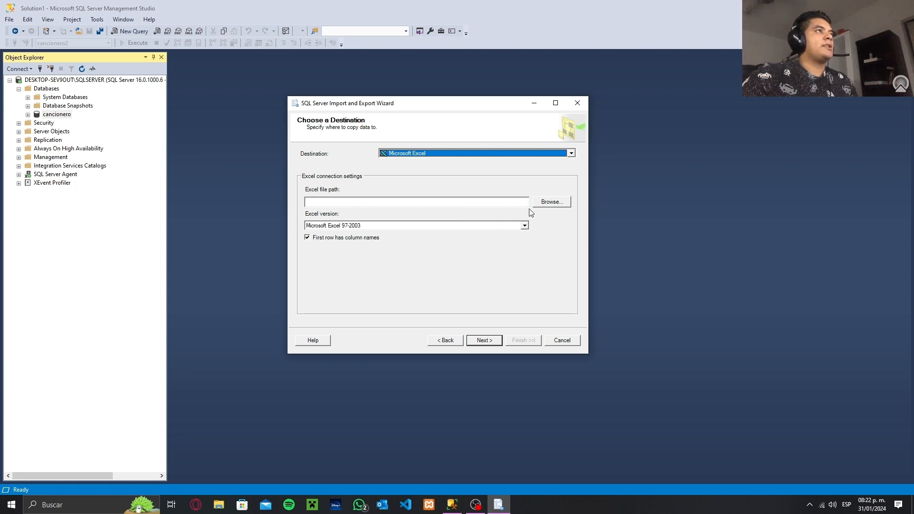
Set the Excel destination file to cancioneroExport in the Respaldos folder on drive C
click(550, 204)
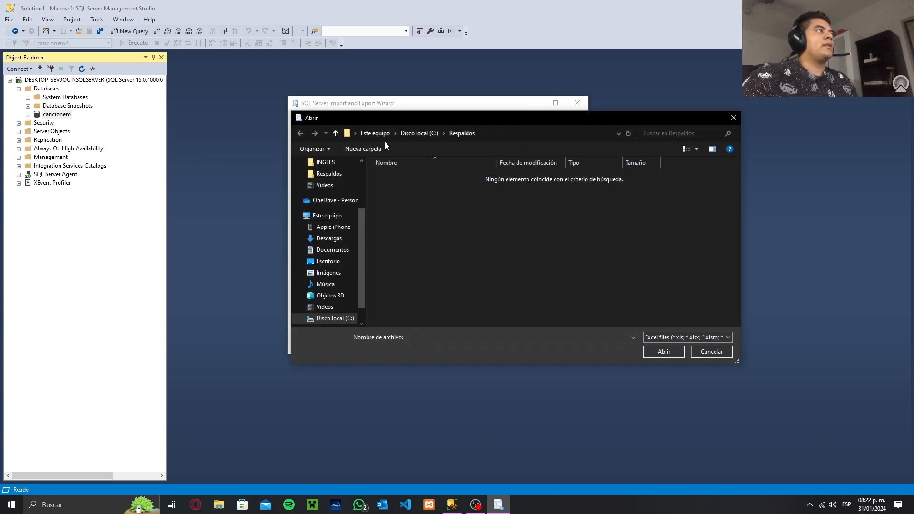
click(340, 320)
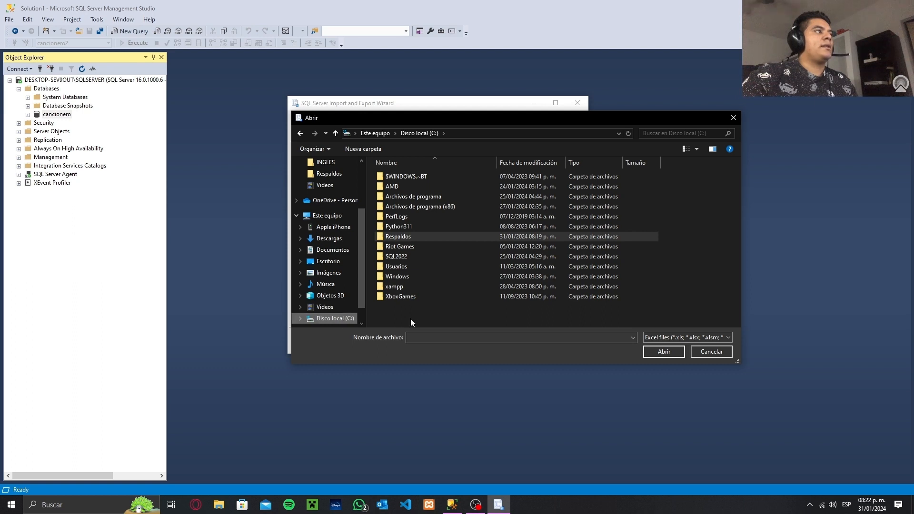
double_click(422, 236)
click(447, 339)
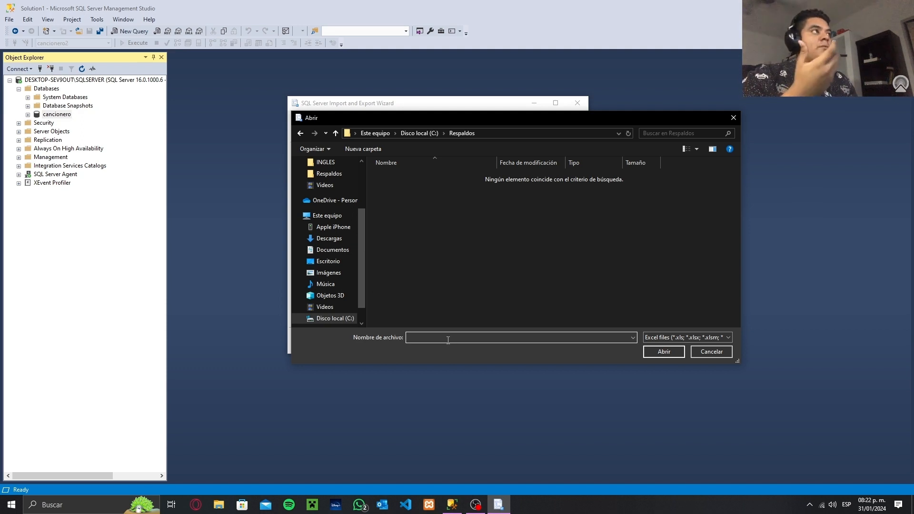
text(canc)
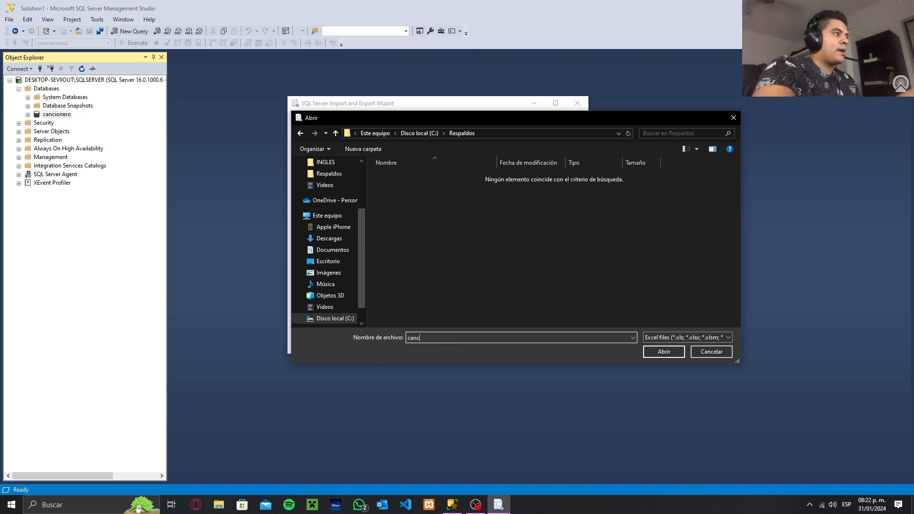
text(ioneroExport)
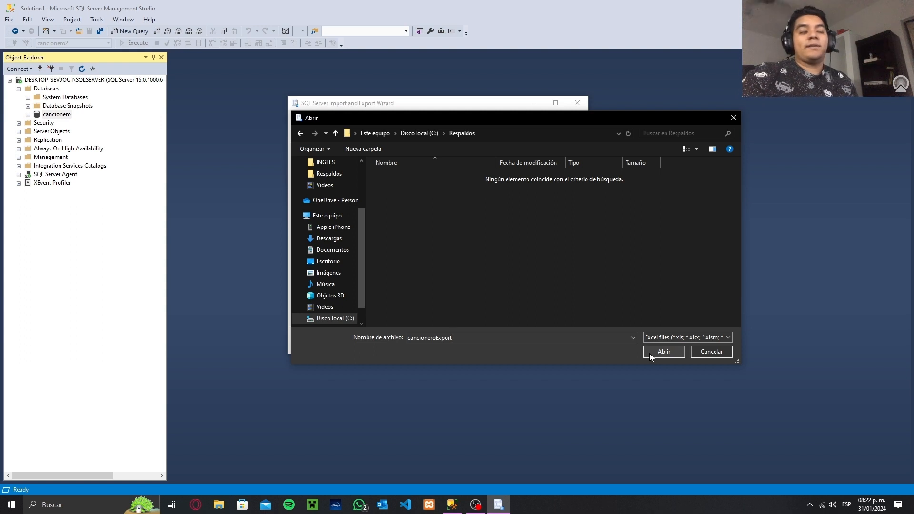
click(664, 351)
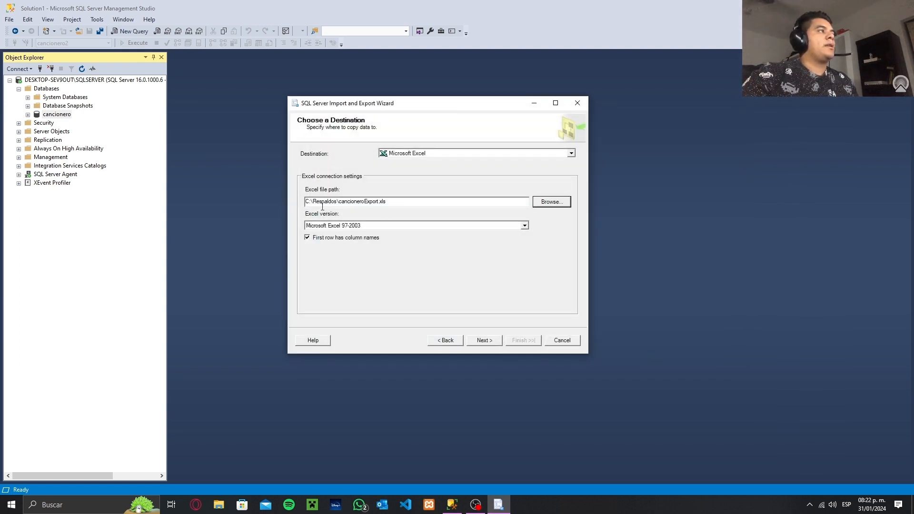
Keep Microsoft Excel 97-2003 as the Excel version and accept the destination settings
click(525, 226)
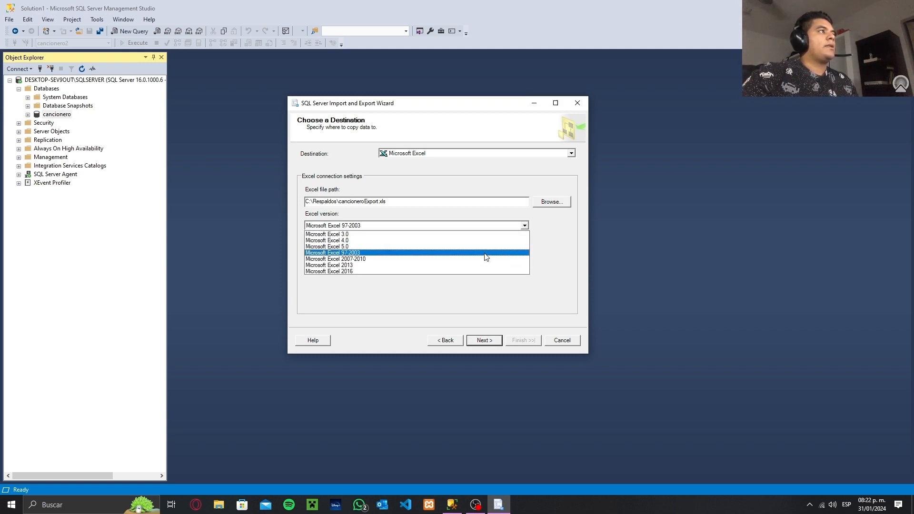
click(355, 253)
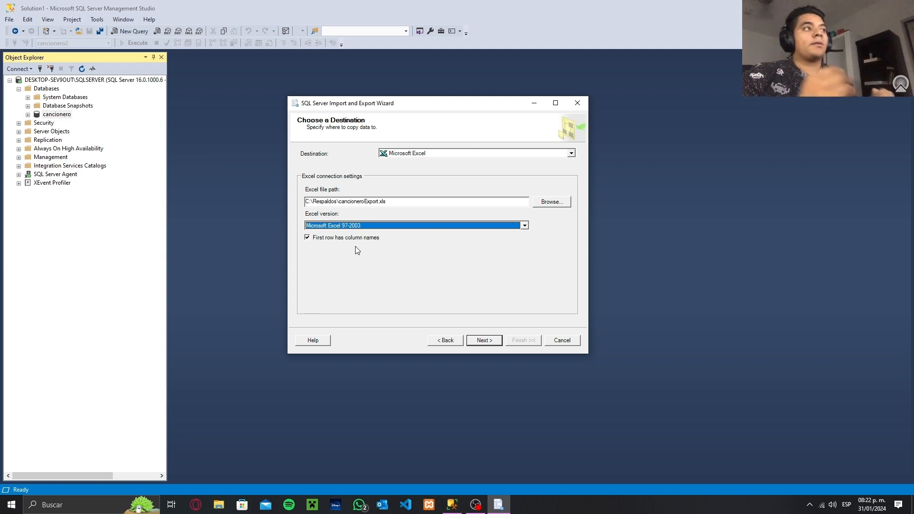
click(494, 342)
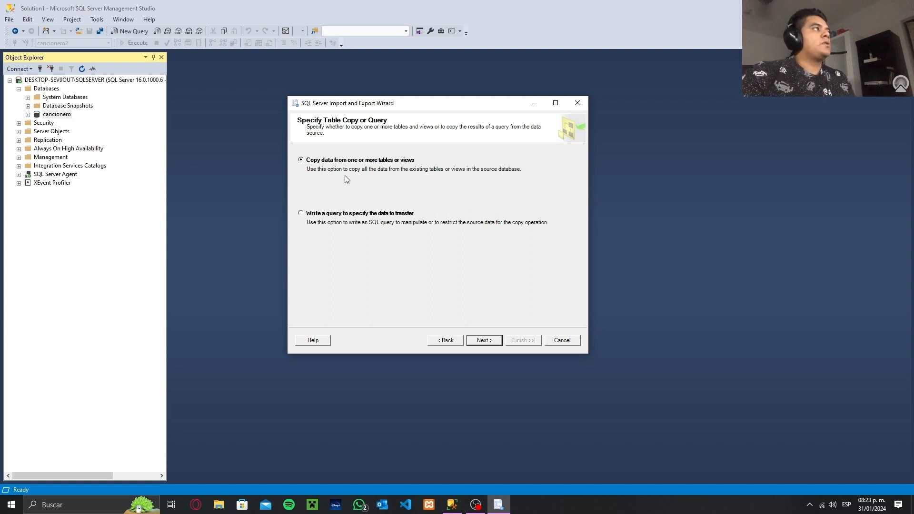
Copy data from existing tables or views, including all the source tables of the database in the export
click(483, 340)
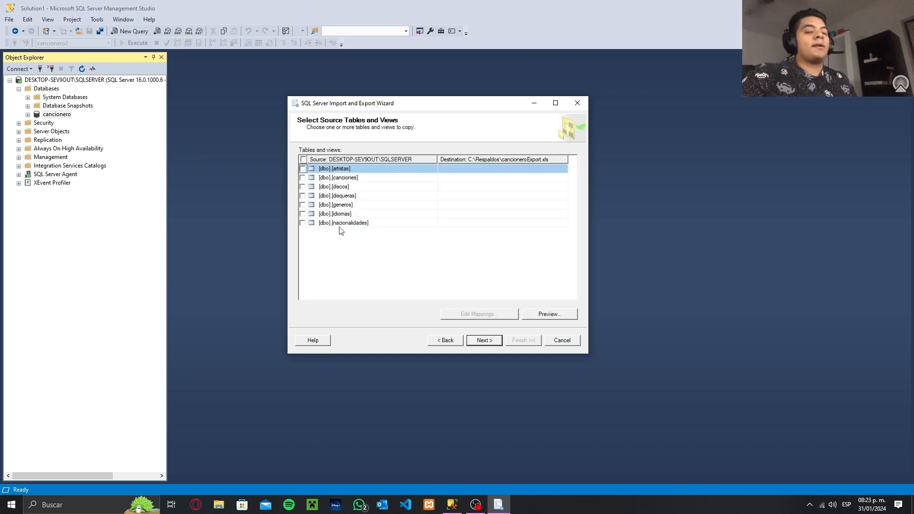
click(303, 160)
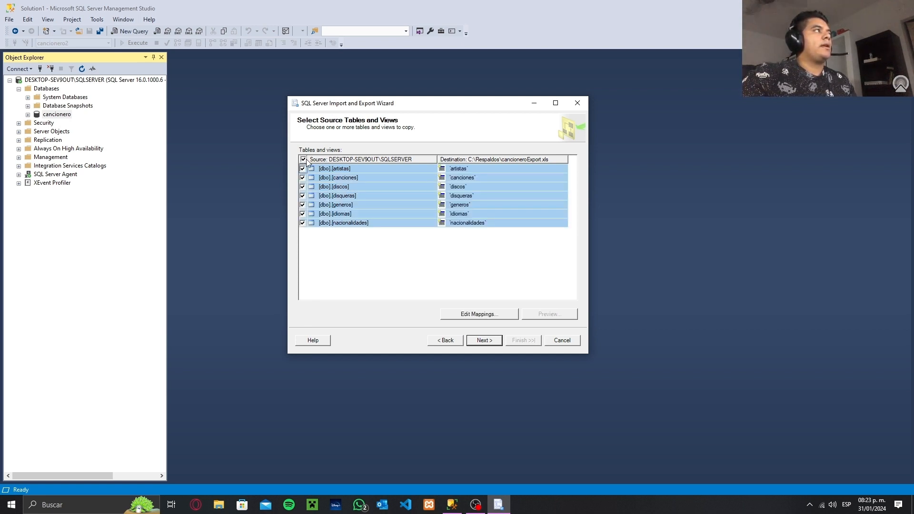
click(495, 344)
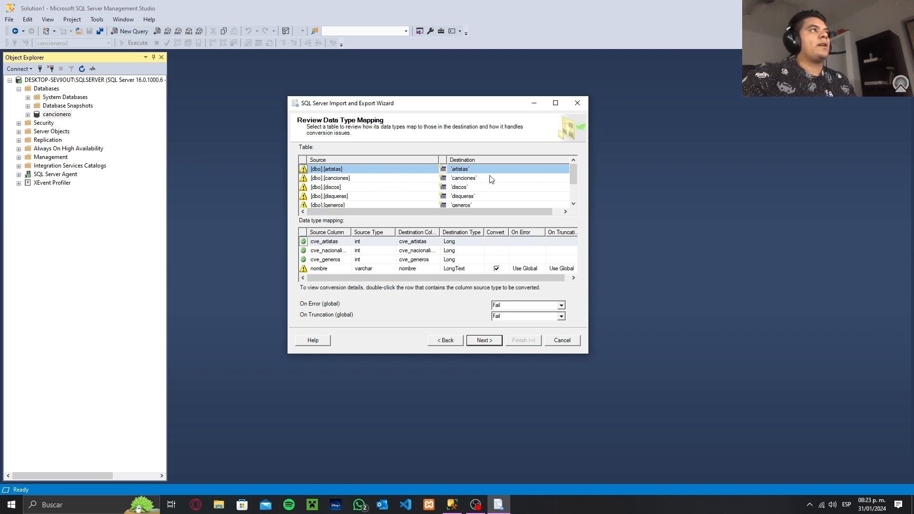
Review the data type mapping of the tables and columns and accept it with the default error handling
scroll(486, 181, down, 1)
scroll(491, 176, up, 1)
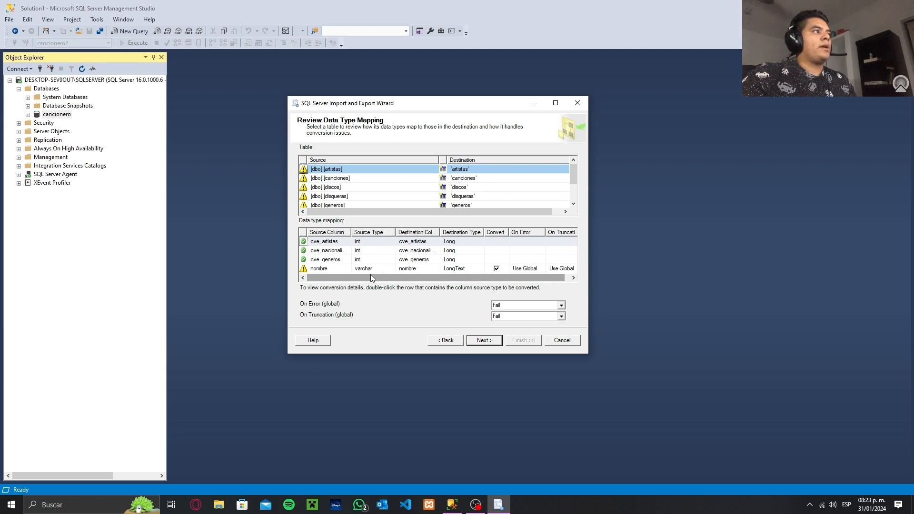
drag(370, 278, 419, 276)
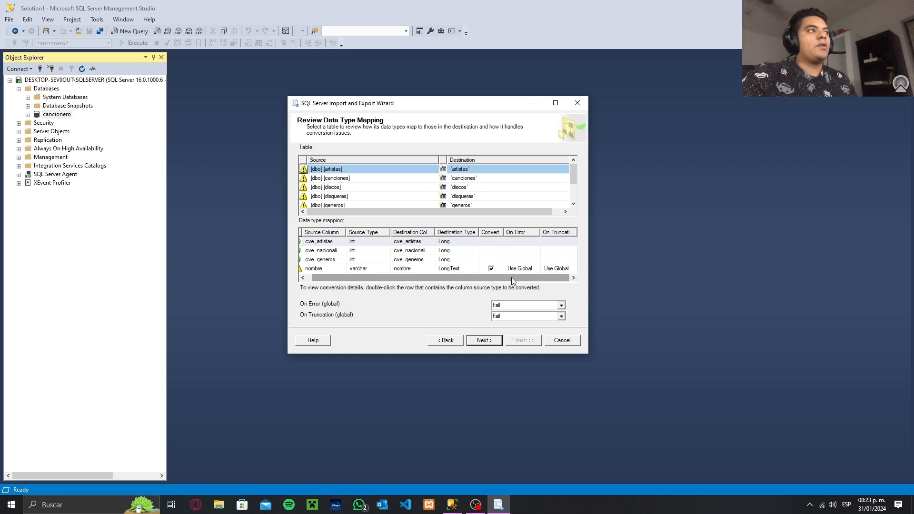
drag(512, 277, 447, 287)
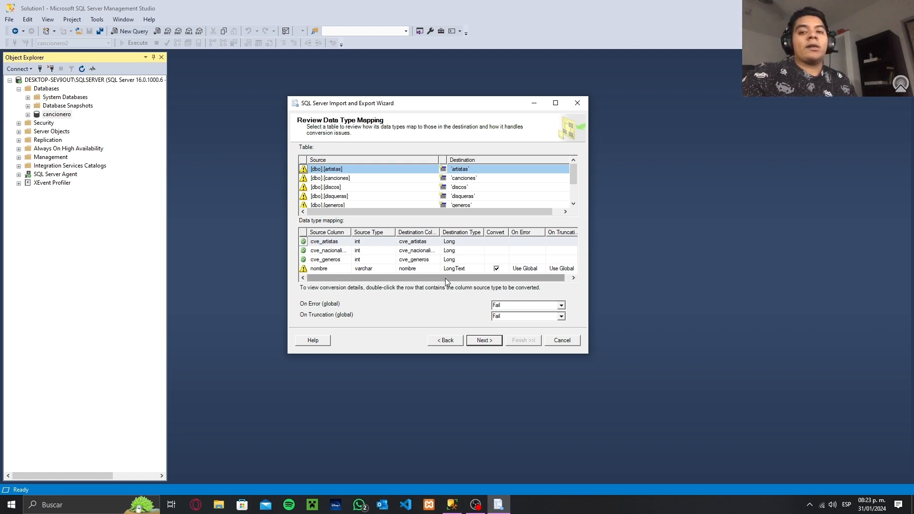
click(484, 341)
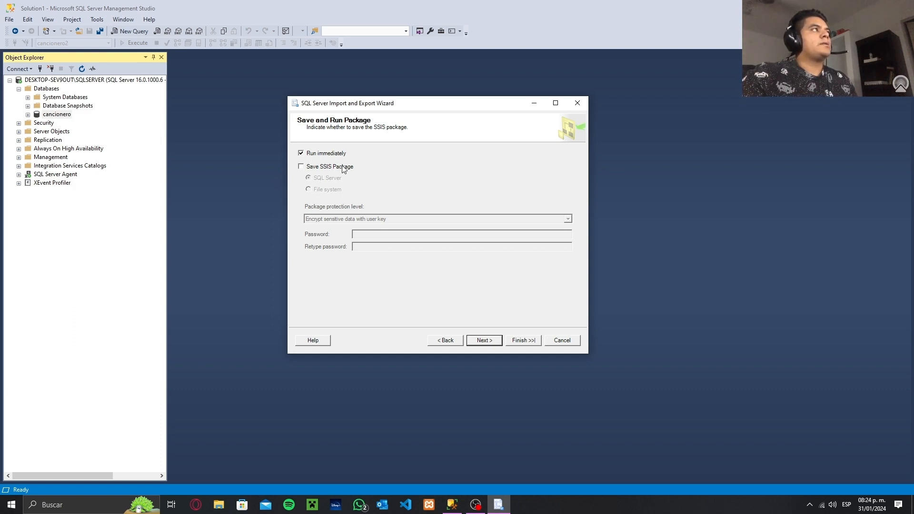
Keep the package set to run immediately without saving it and review the summary of export actions
click(486, 339)
scroll(434, 235, down, 5)
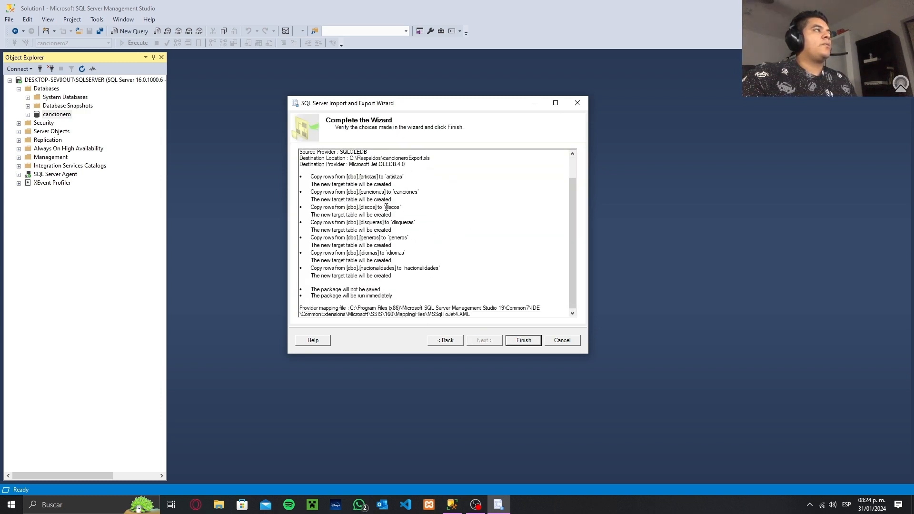
scroll(435, 234, up, 5)
scroll(362, 176, down, 1)
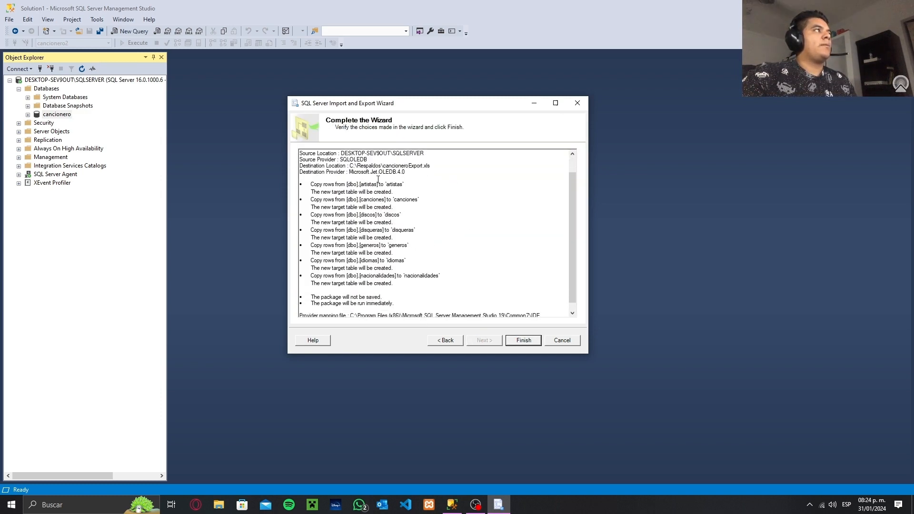
scroll(388, 178, up, 1)
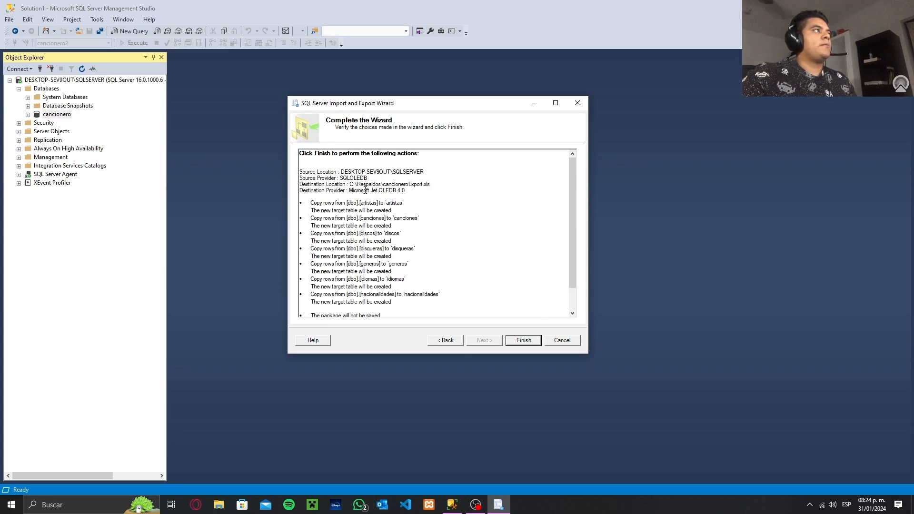
scroll(365, 191, down, 1)
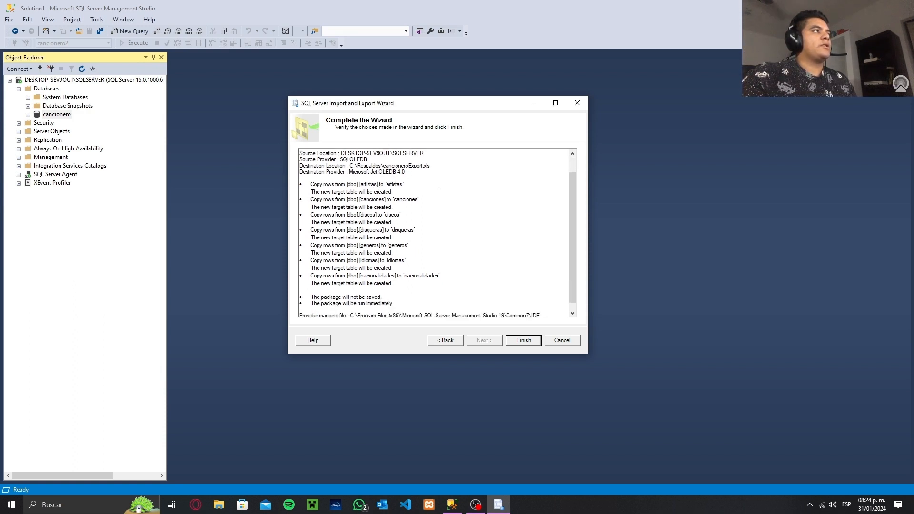
Check the rest of the export summary, run the export of the cancionero tables and close the finished wizard
scroll(347, 176, down, 1)
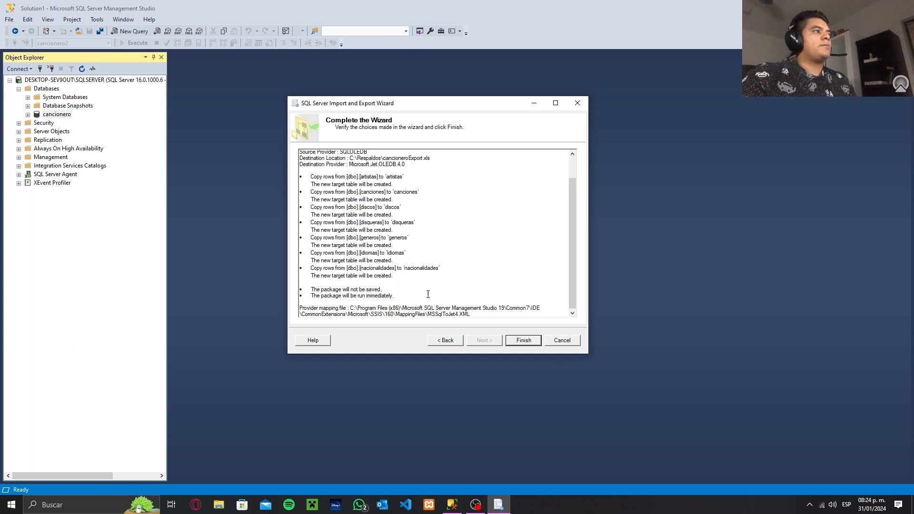
click(523, 340)
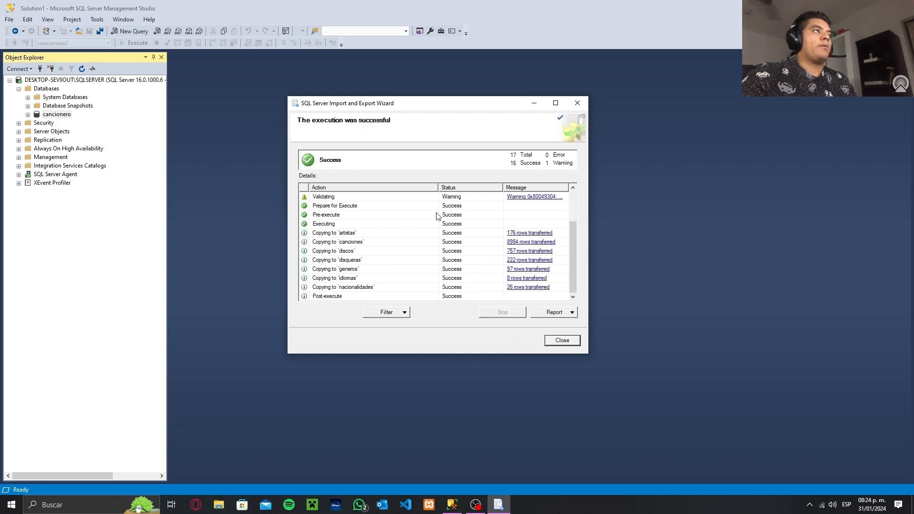
click(558, 341)
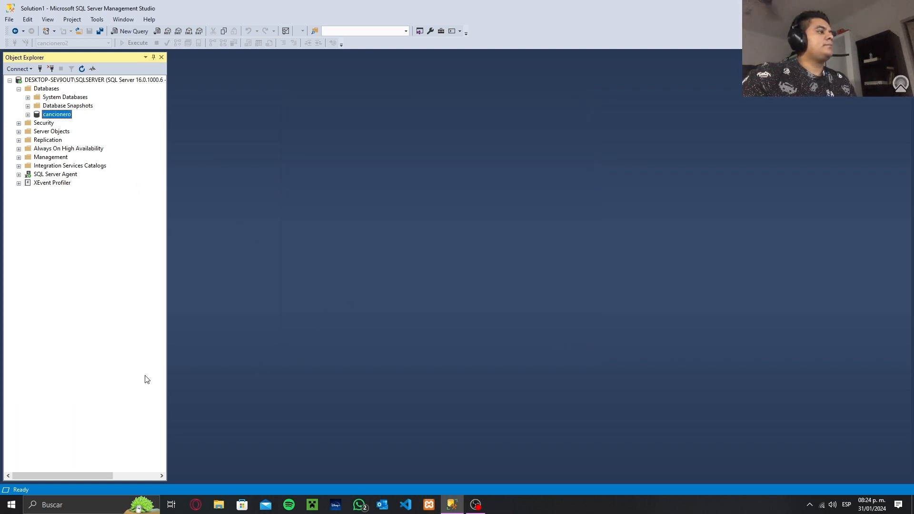
Switch to File Explorer and open the cancioneroExport workbook from the Respaldos folder on drive C: in Excel
click(218, 505)
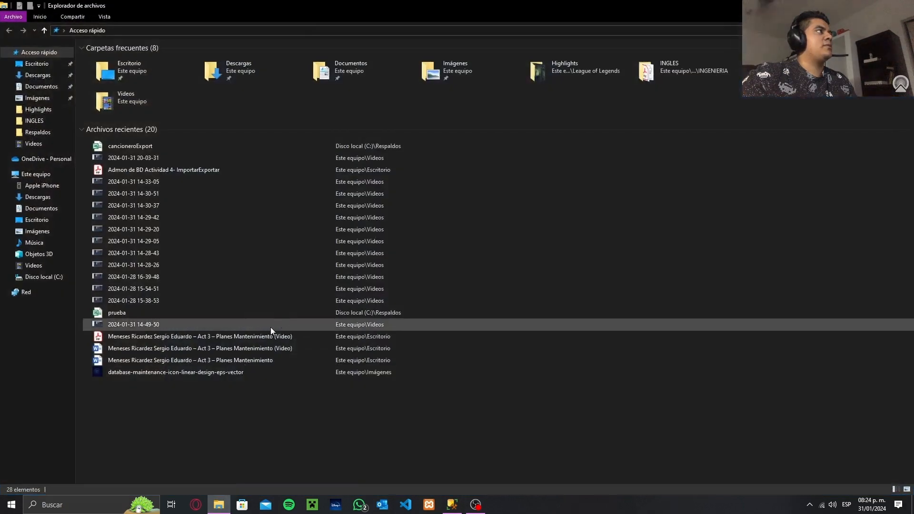
click(47, 276)
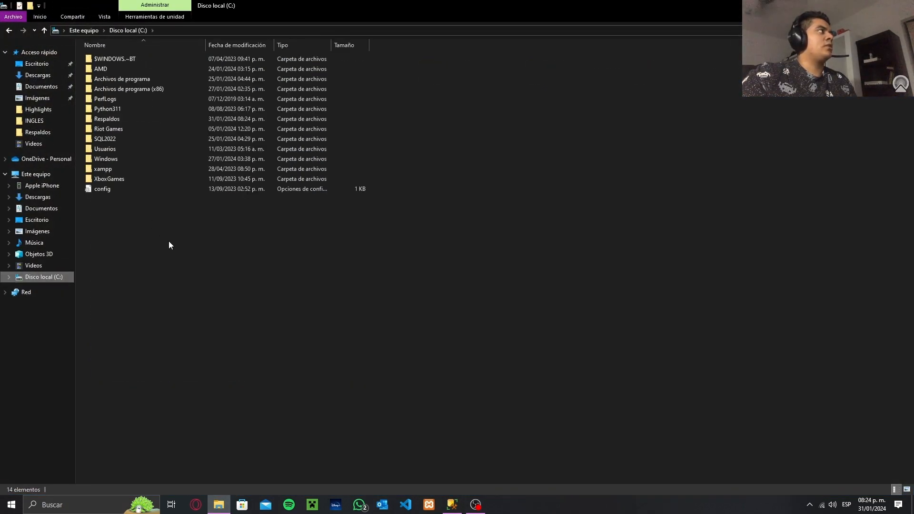
double_click(132, 119)
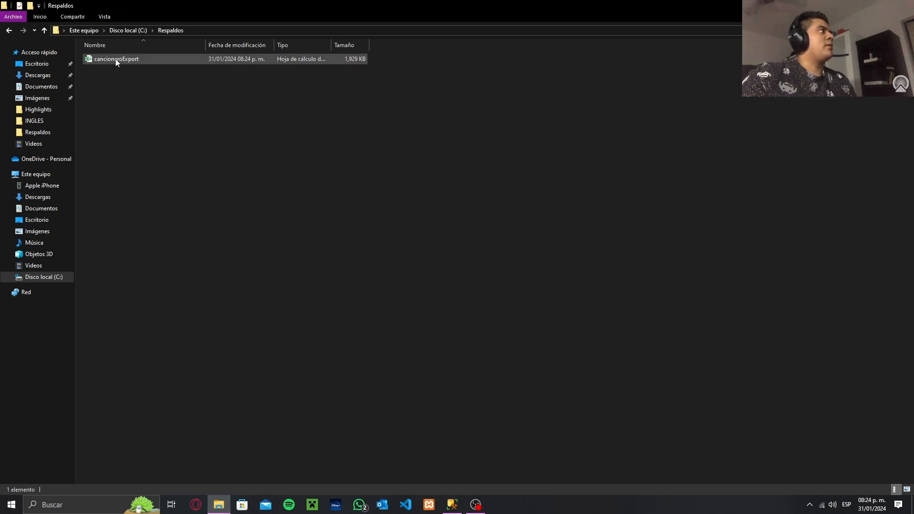
double_click(136, 62)
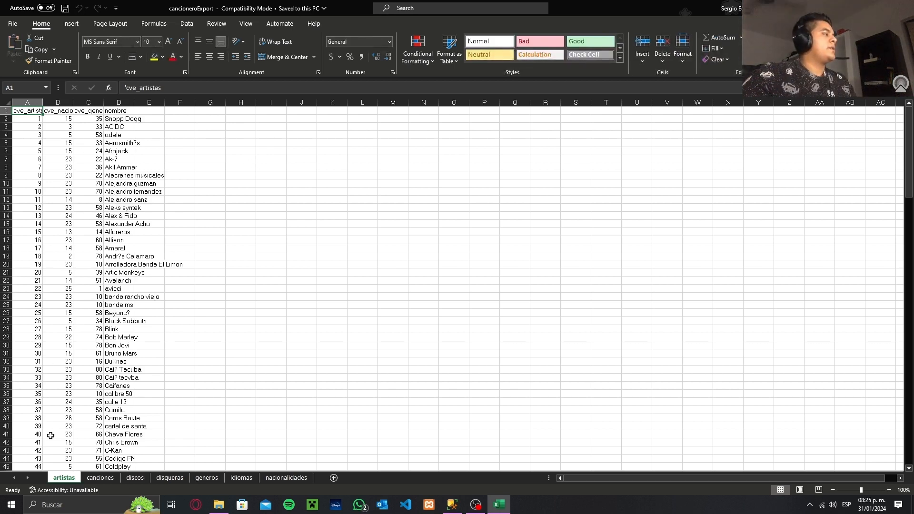
Examine the exported data on every sheet of cancioneroExport, from artistas to nacionalidades, and close the workbook
scroll(76, 306, down, 5)
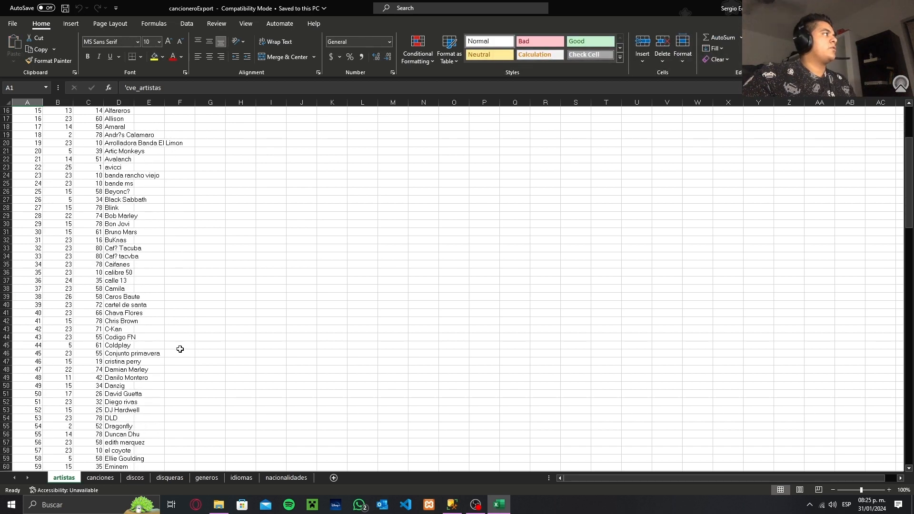
scroll(143, 376, down, 15)
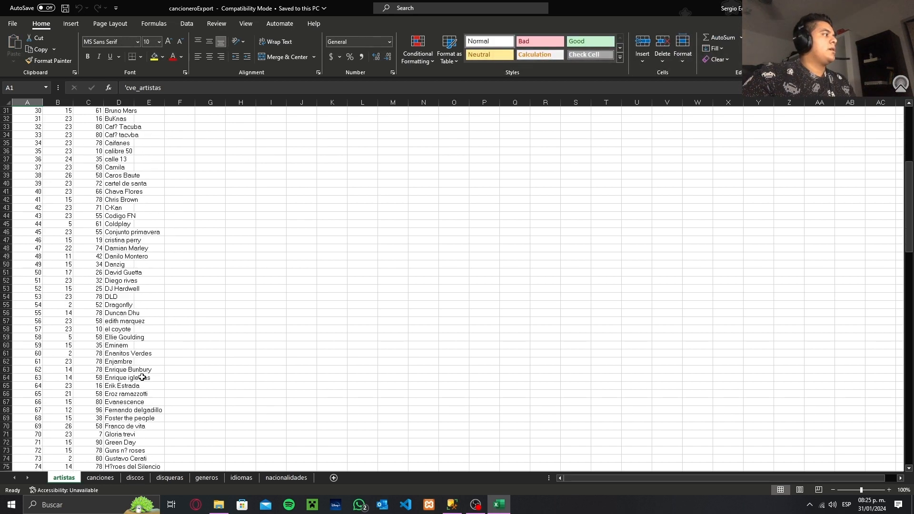
click(105, 479)
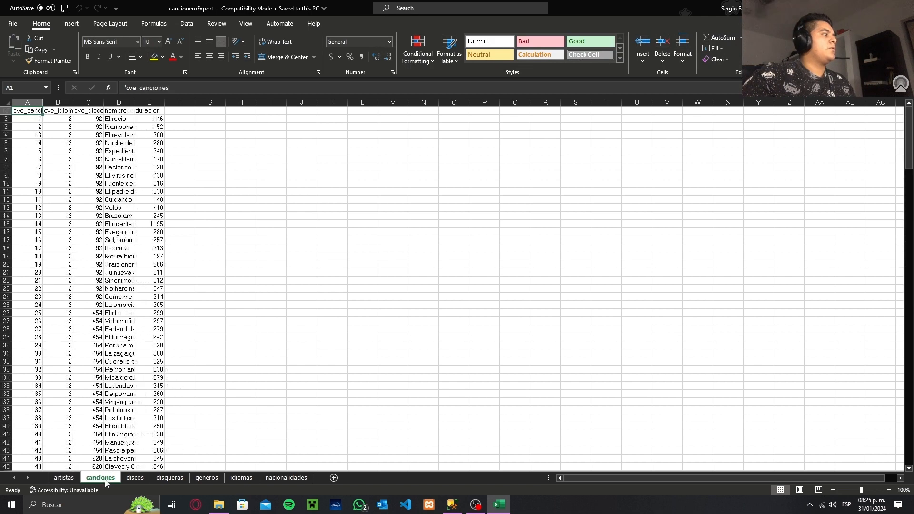
click(135, 478)
click(171, 480)
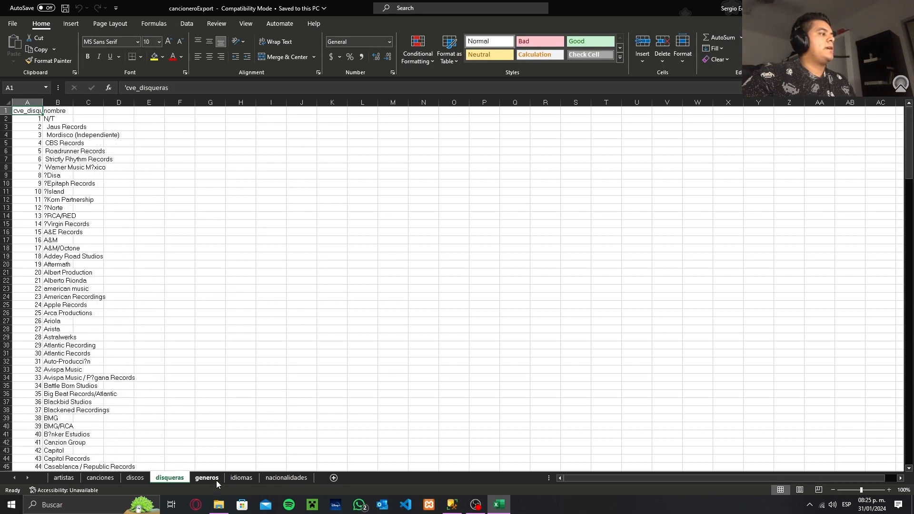
click(215, 481)
click(243, 479)
click(281, 479)
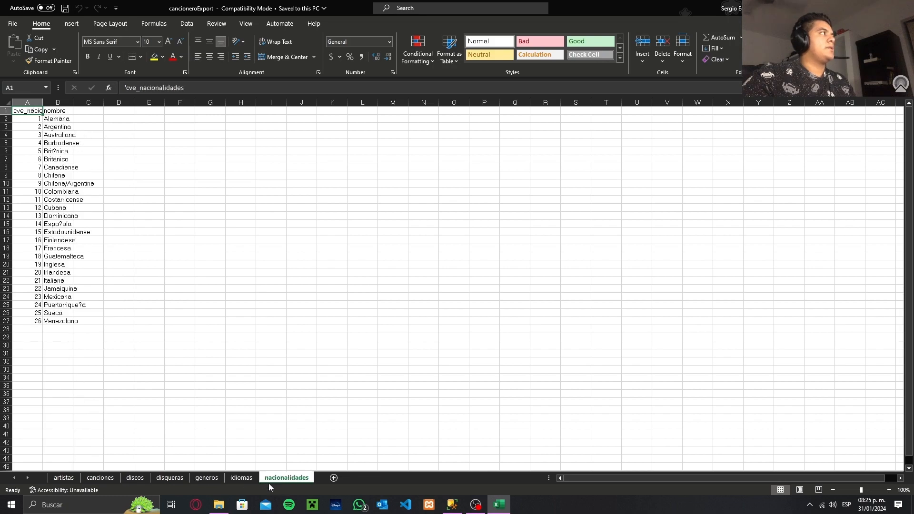
click(63, 478)
scroll(224, 202, up, 20)
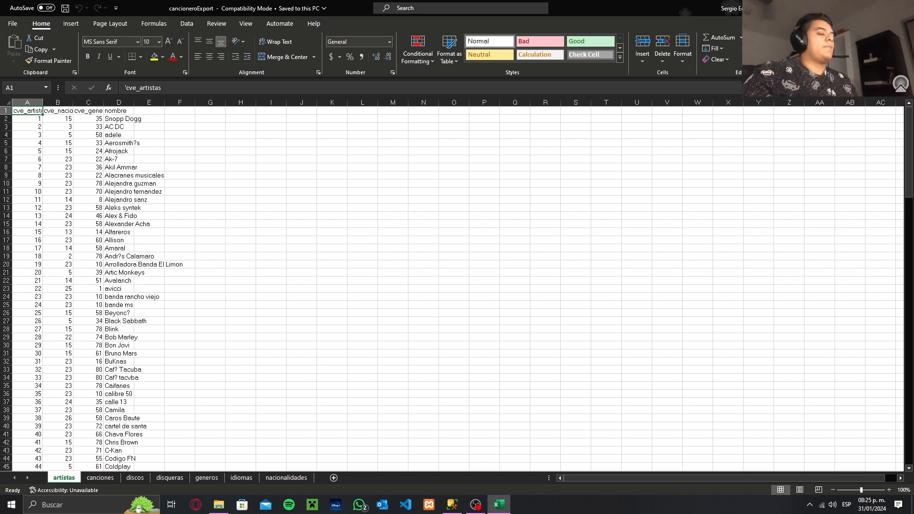
click(903, 9)
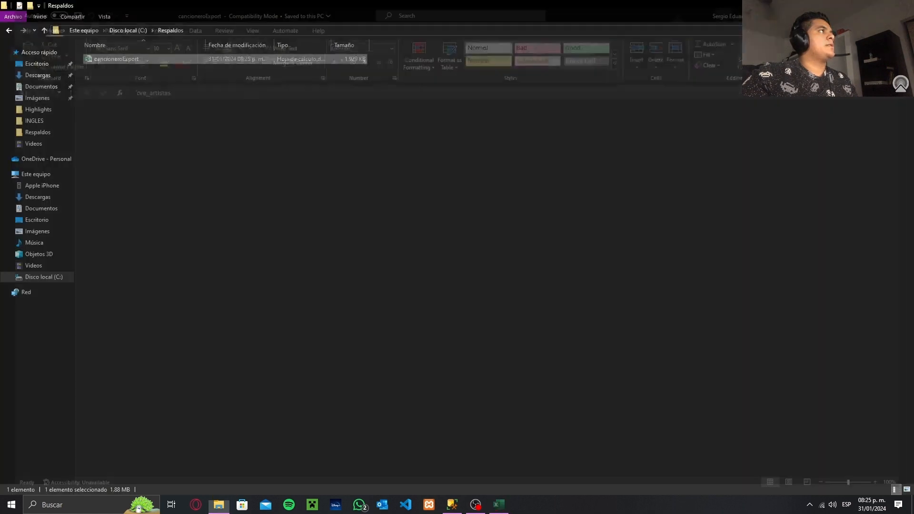
Switch back to SQL Server Management Studio and run "use master" in a new query
key(alt+Tab)
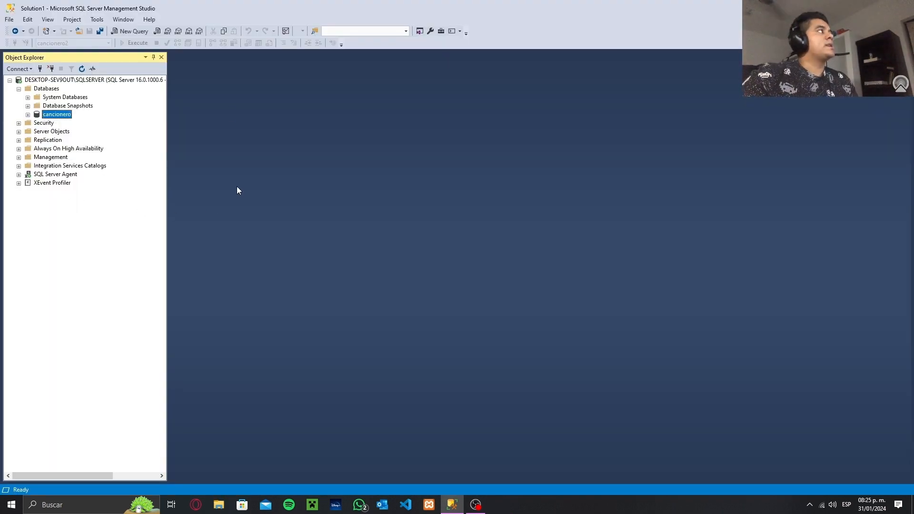
click(133, 32)
text(u)
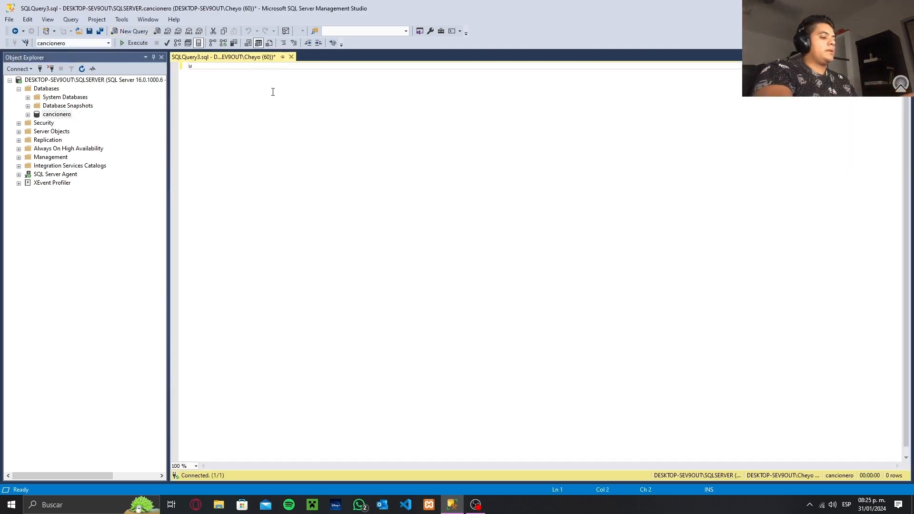
text(se master)
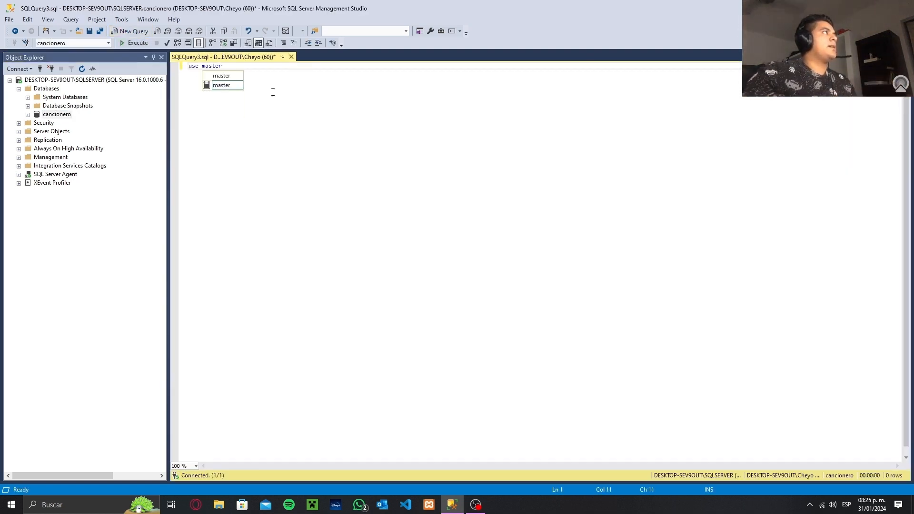
click(122, 44)
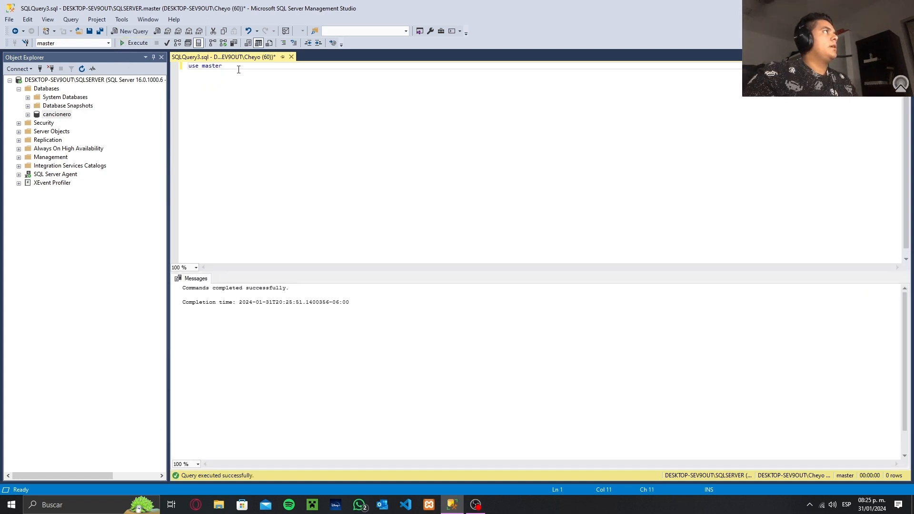
Replace the query with "create database cancionero2", execute it and clear the query text
key(ctrl+a)
text(creat)
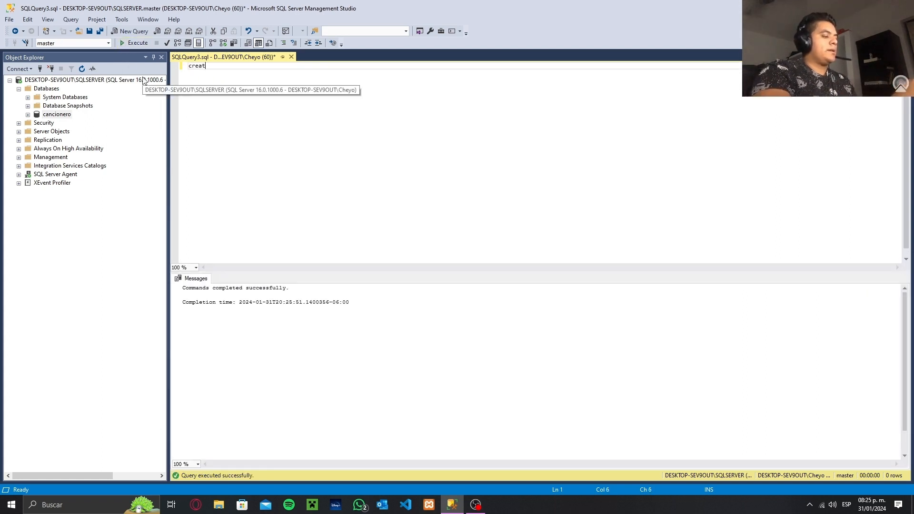
text(e datavb)
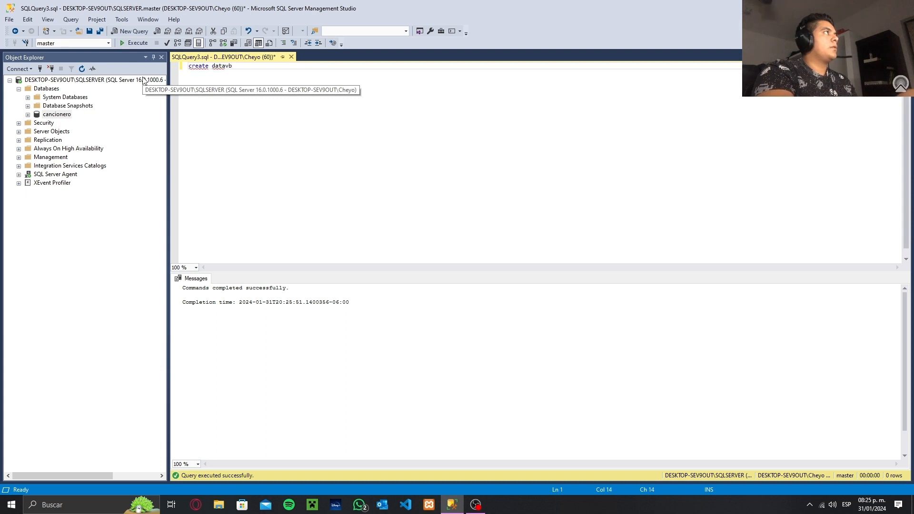
key(BackSpace)
key(BackSpace)
text(base)
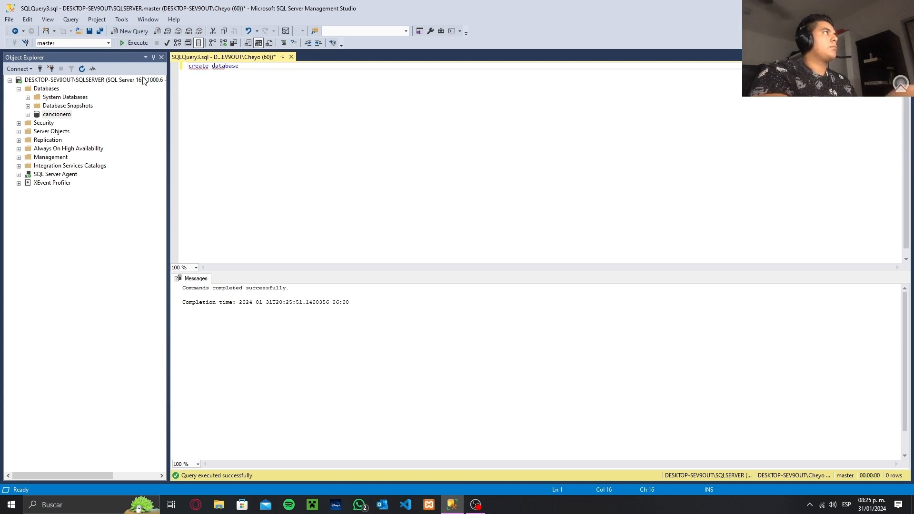
text( canci)
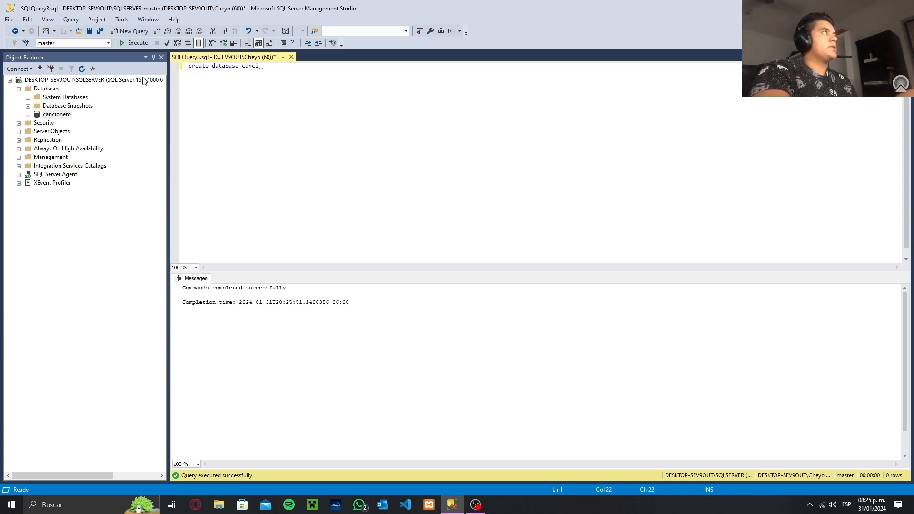
text(onero2)
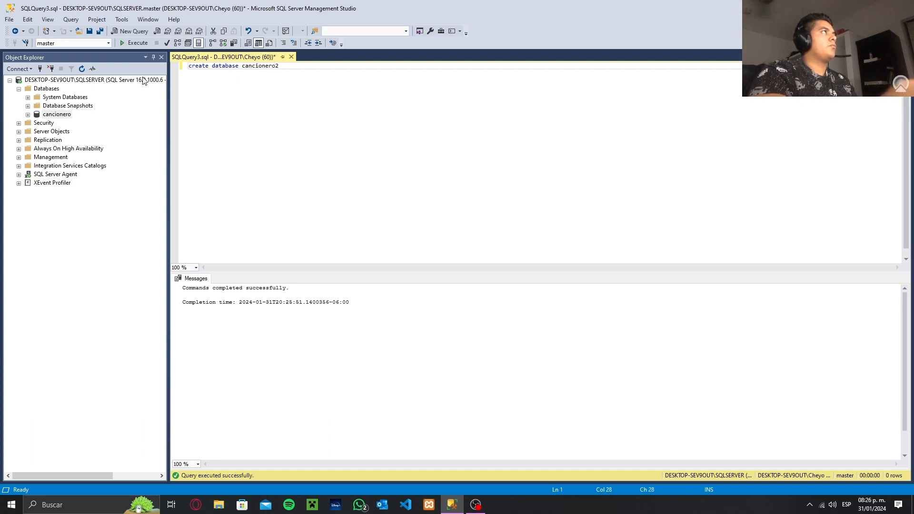
click(142, 44)
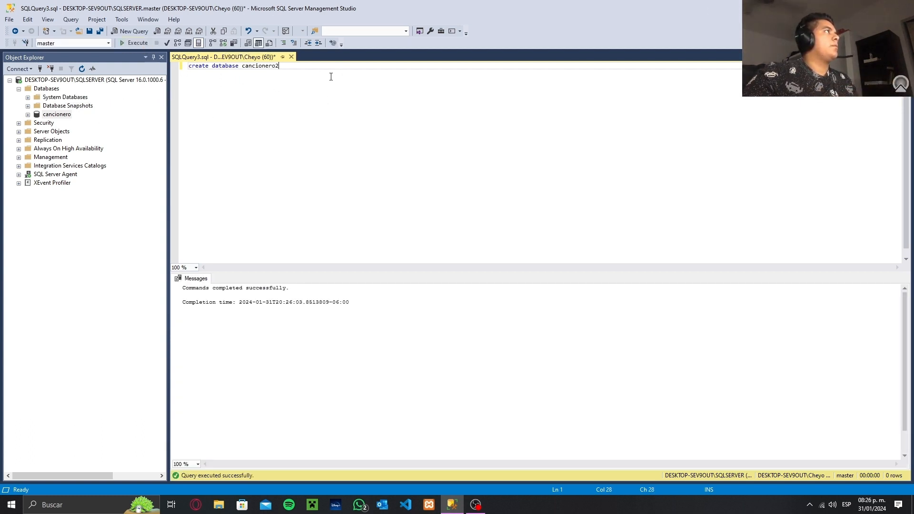
key(ctrl+a)
key(Delete)
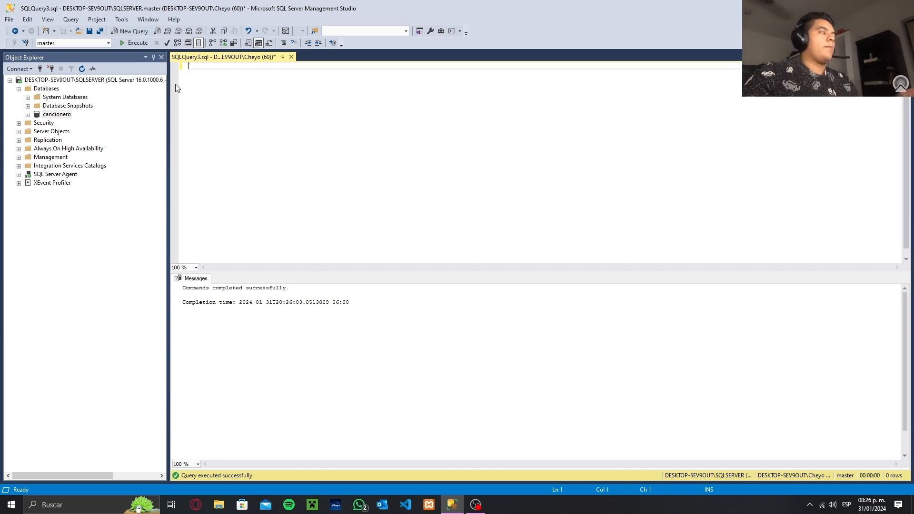
Refresh the Databases folder and expand the Tables folder of the cancionero2 database
right_click(39, 92)
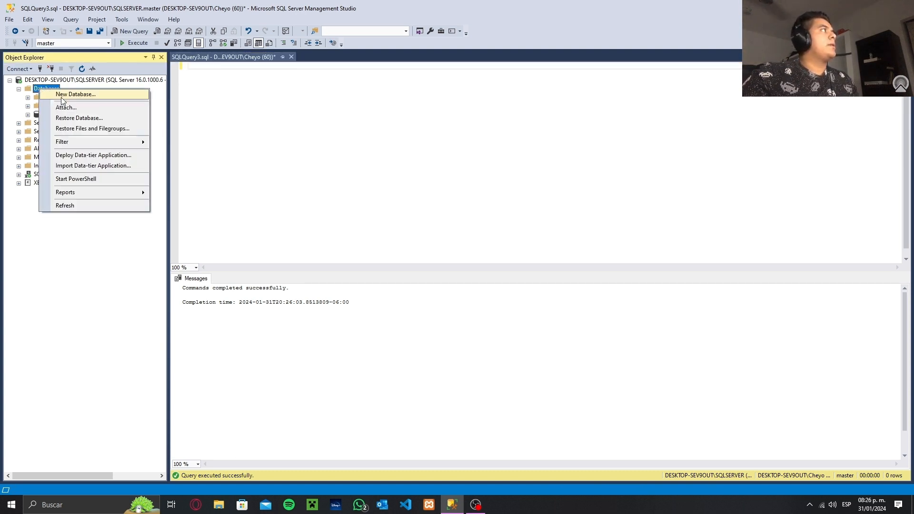
click(72, 205)
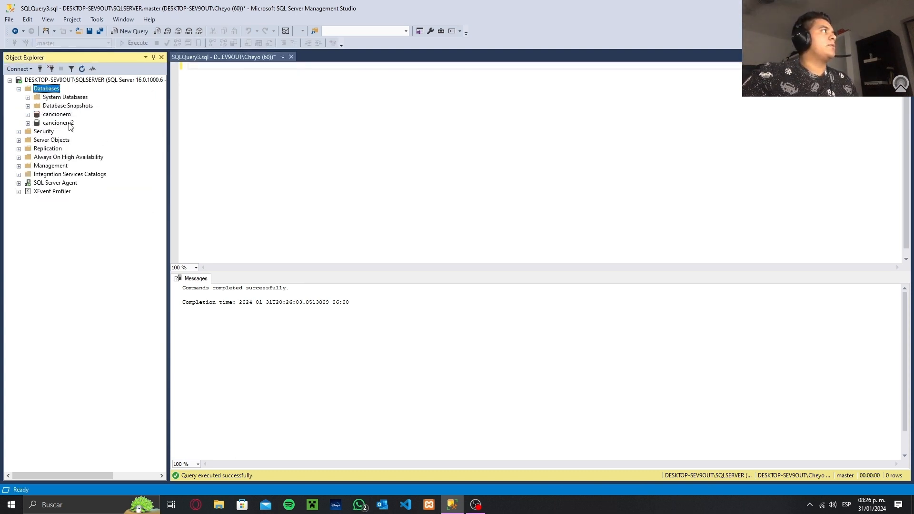
click(27, 122)
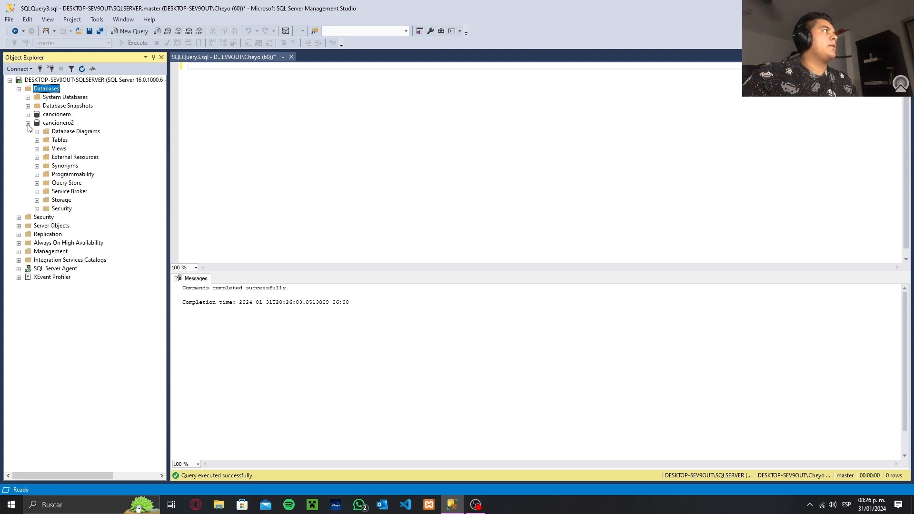
click(37, 140)
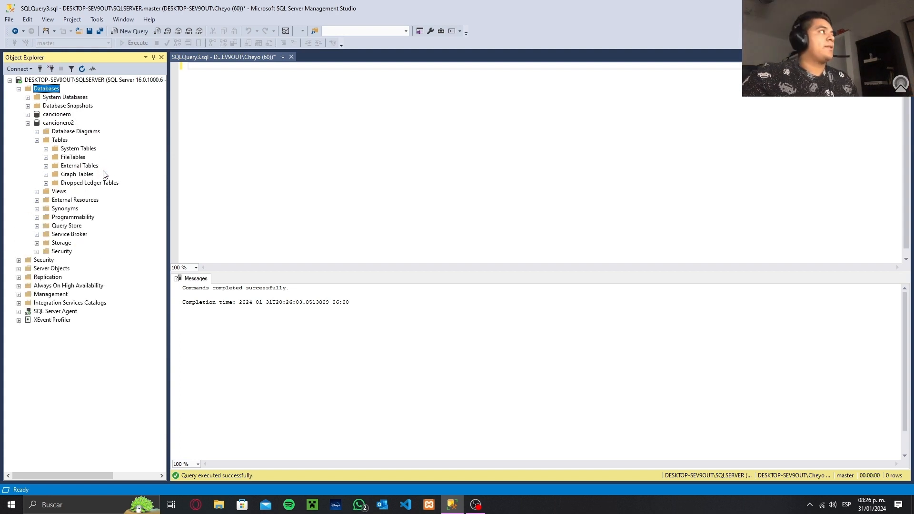
Start the Import Data wizard for the cancionero2 database and move its window towards the middle of the screen
right_click(62, 123)
mouse_move(101, 165)
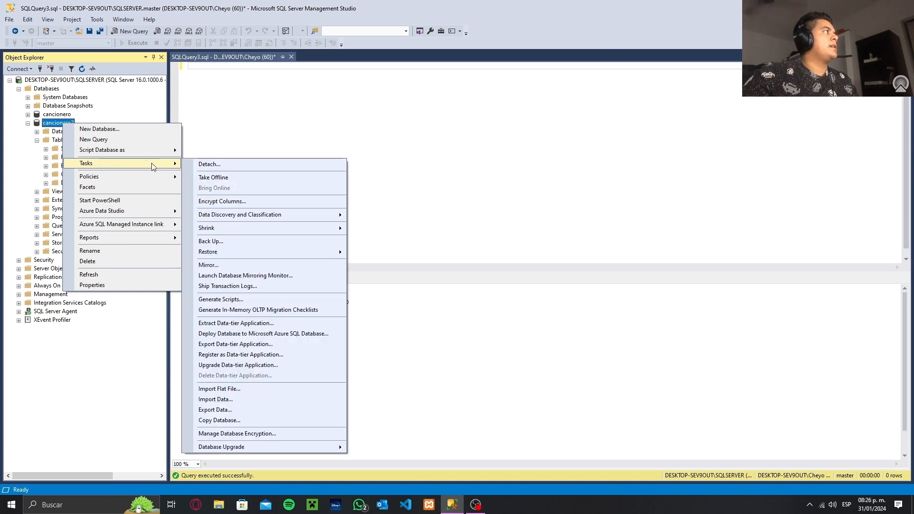
click(245, 402)
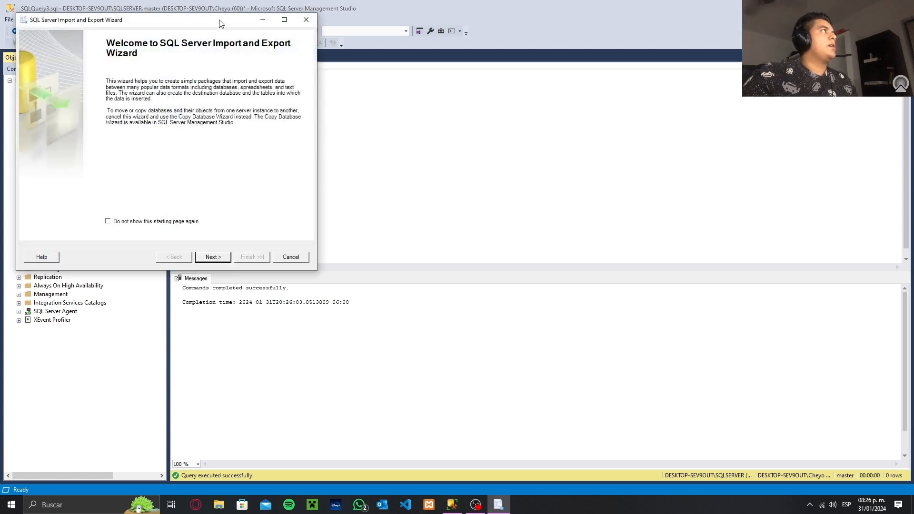
drag(221, 24, 510, 102)
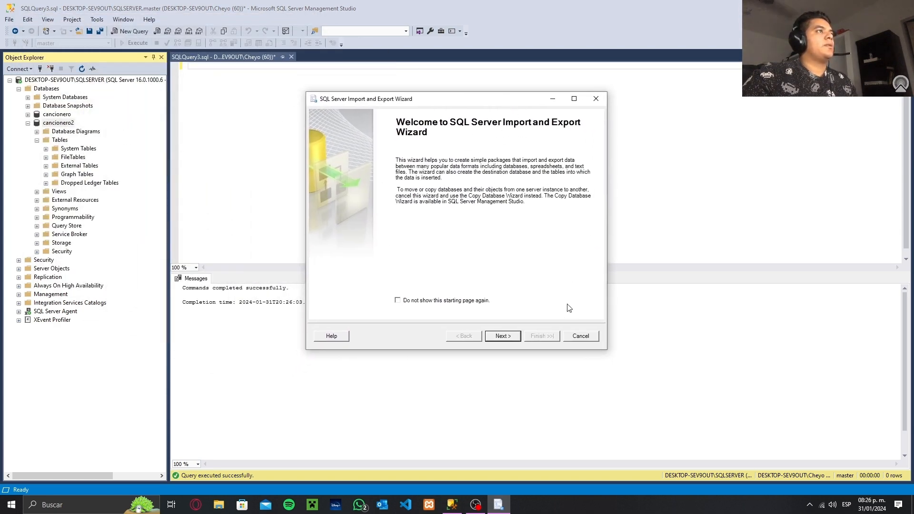
Continue past the welcome page and choose Microsoft Excel as the data source of the import
click(498, 337)
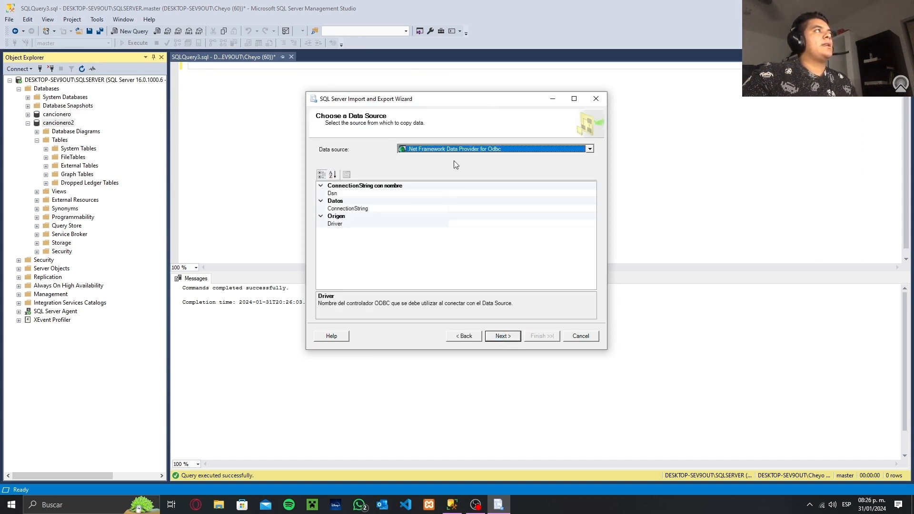
click(590, 150)
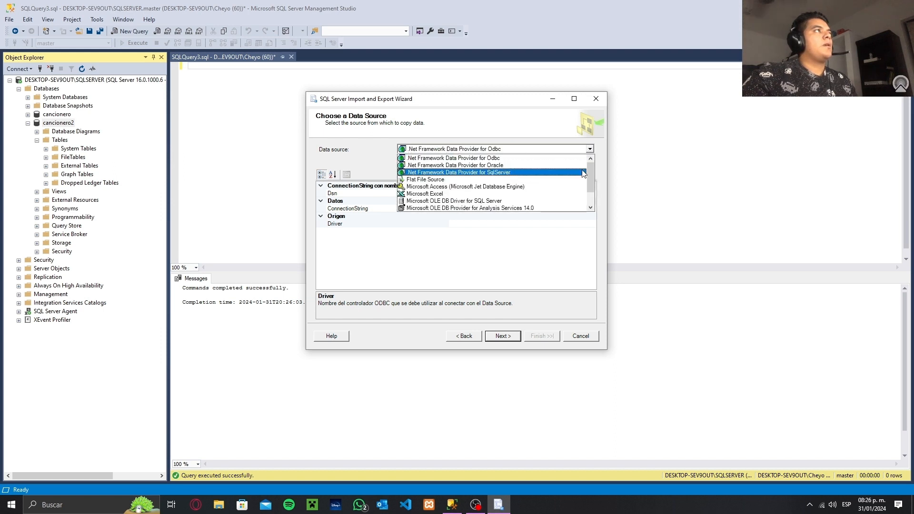
click(440, 194)
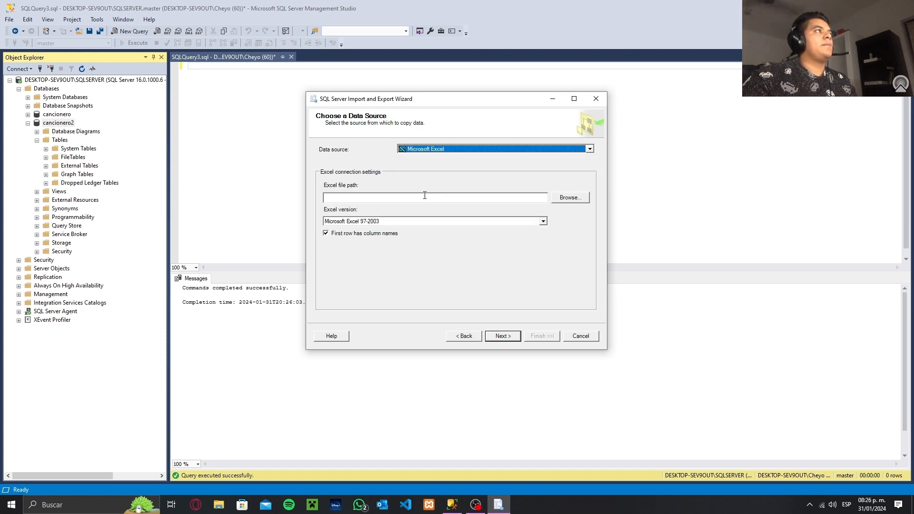
Set the Excel source file to cancioneroExport in C:\Respaldos, keep the first row as column names and continue
click(563, 199)
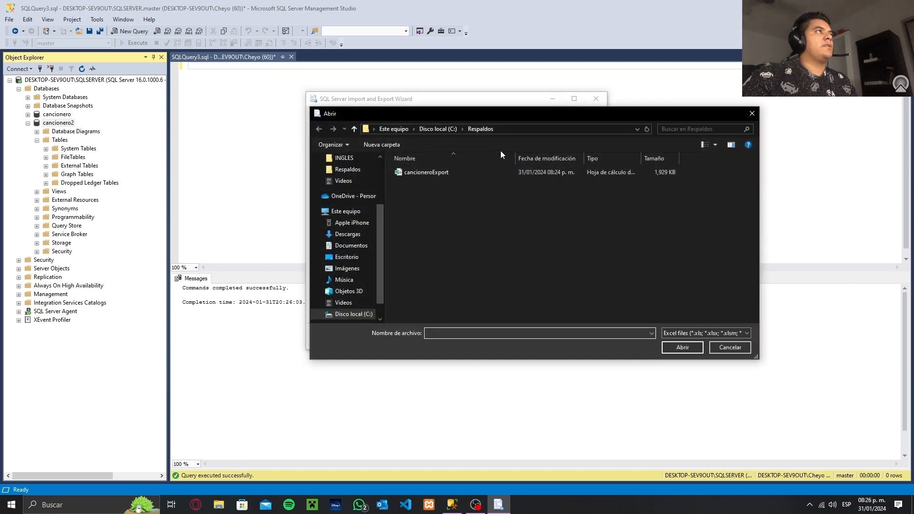
click(436, 172)
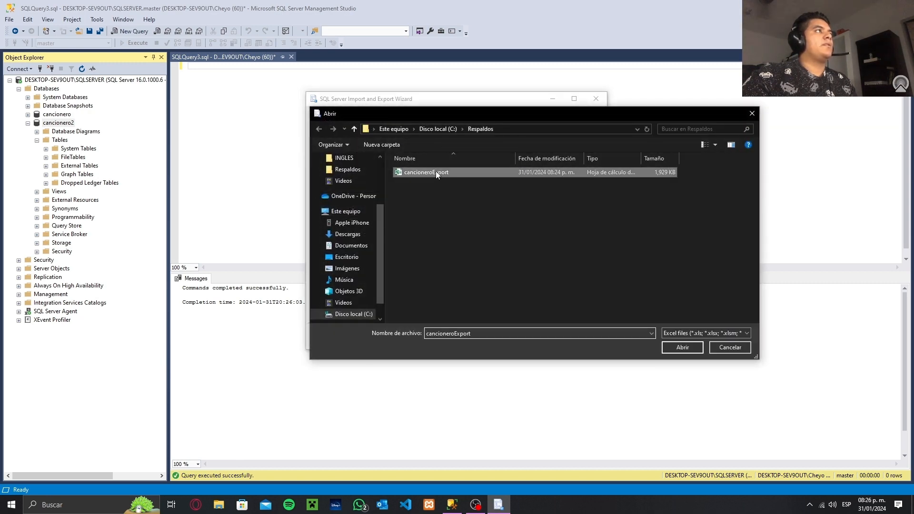
click(682, 348)
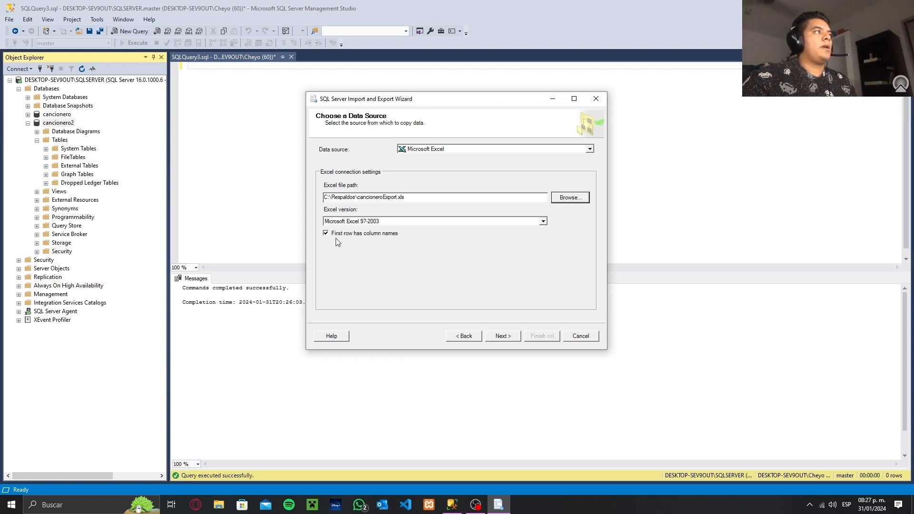
click(505, 335)
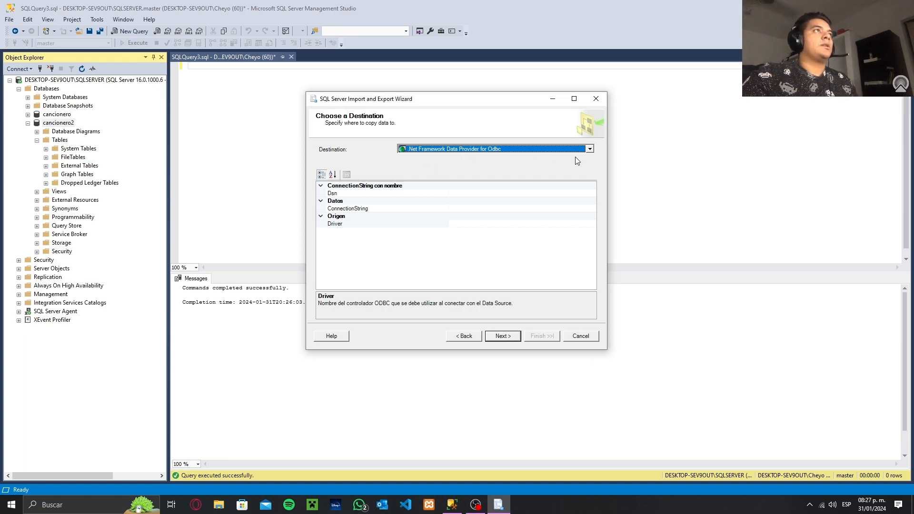
Set the import destination to Microsoft OLE DB Provider for SQL Server with the cancionero2 database and continue
click(589, 149)
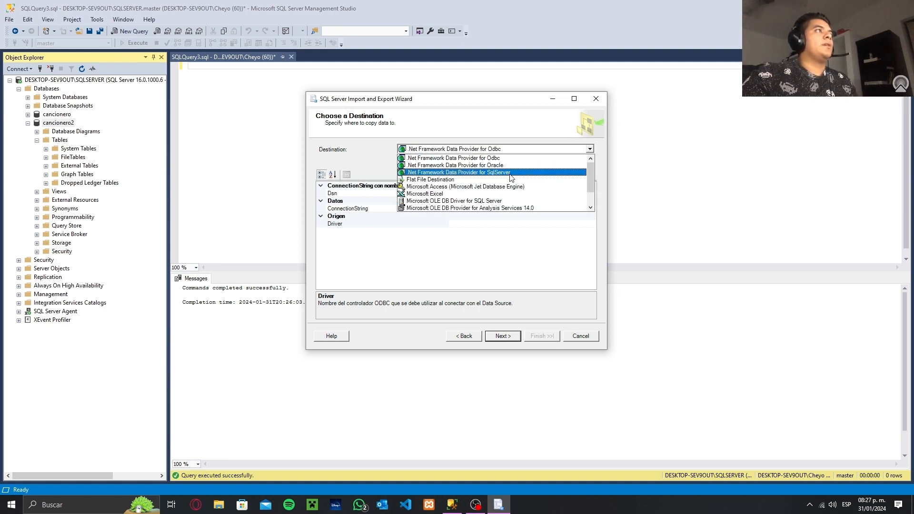
scroll(510, 177, down, 1)
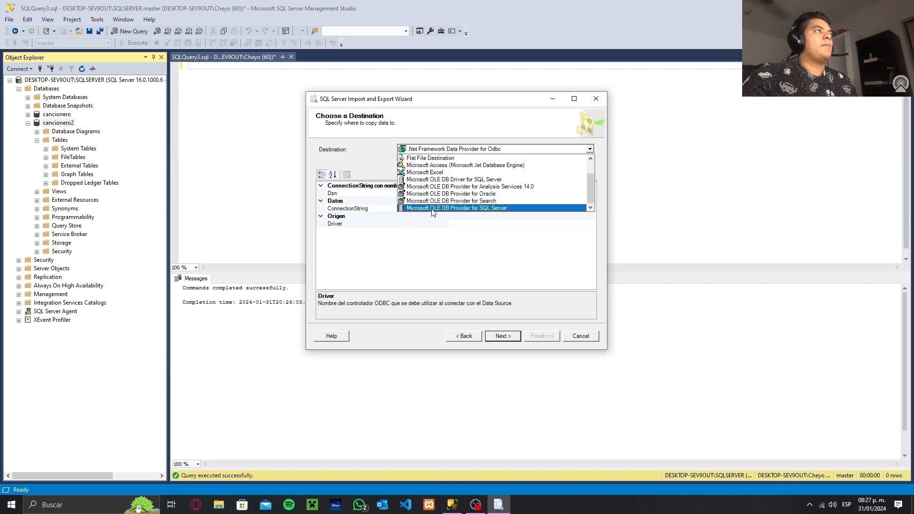
click(495, 209)
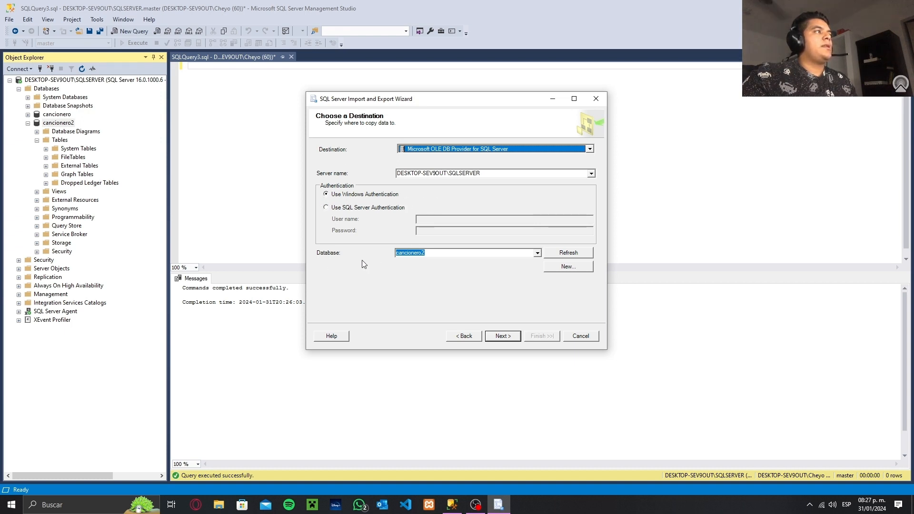
click(537, 253)
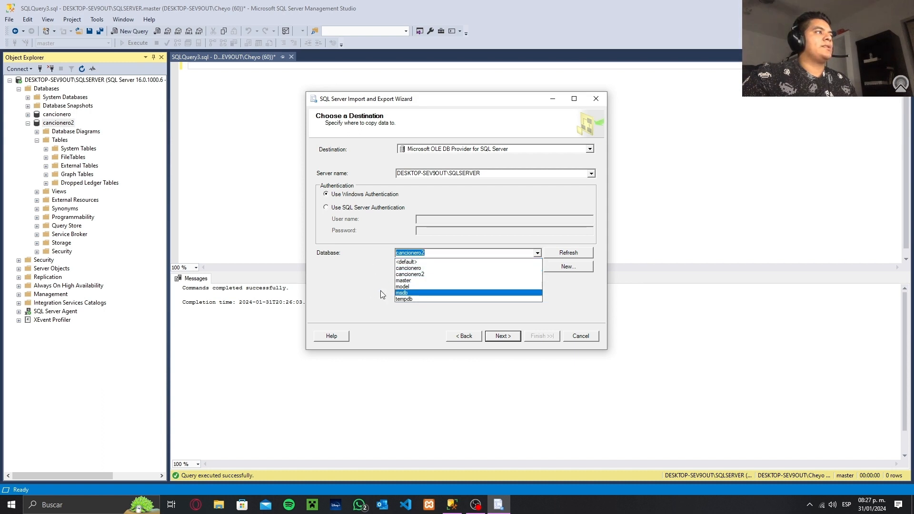
click(538, 254)
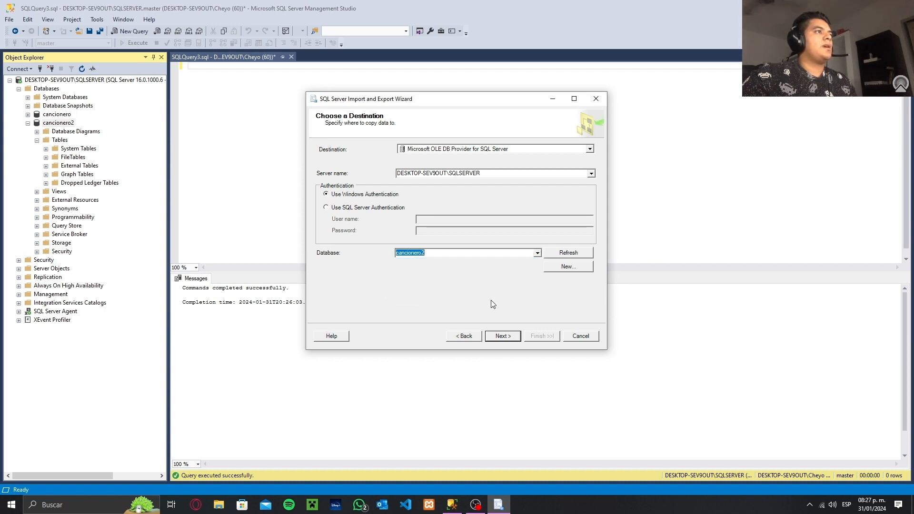
click(507, 336)
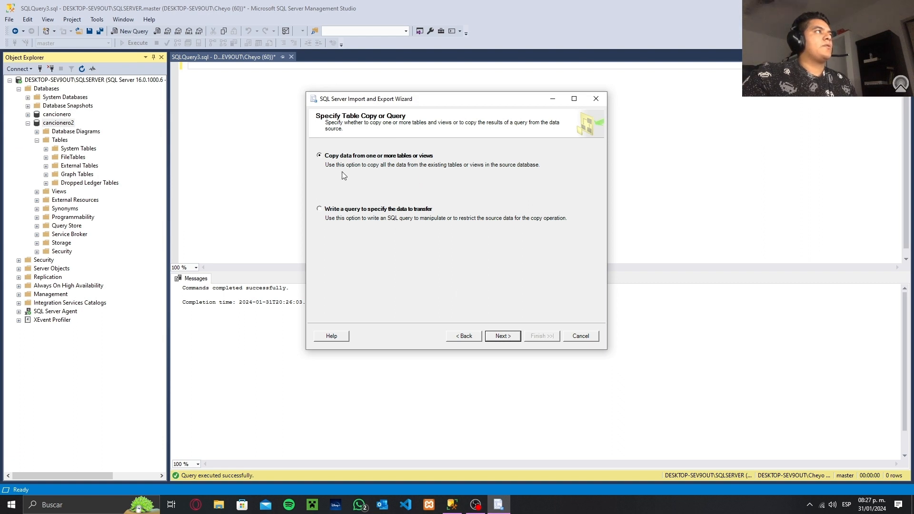
Keep copying from tables, select the sources artistas, canciones, discos, disqueras, generos, idiomas and nacionalidades without the $ variants, and continue
click(508, 336)
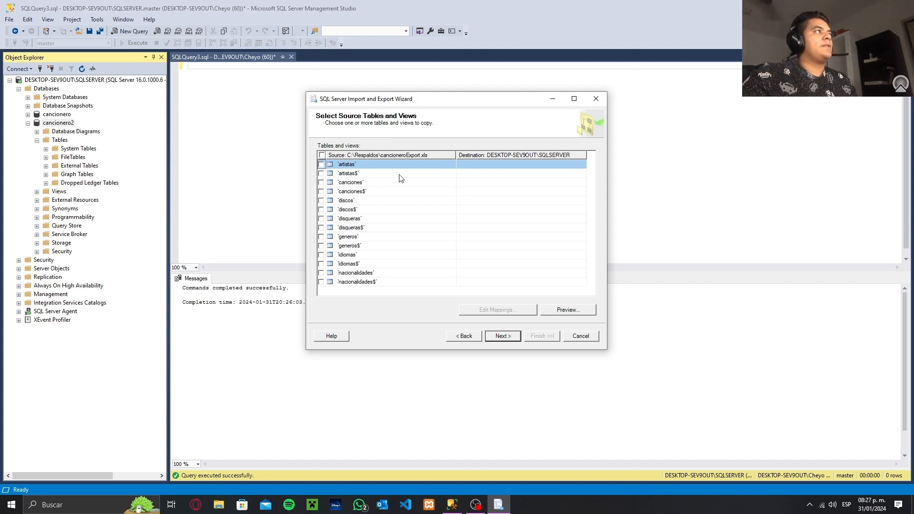
click(320, 164)
click(320, 182)
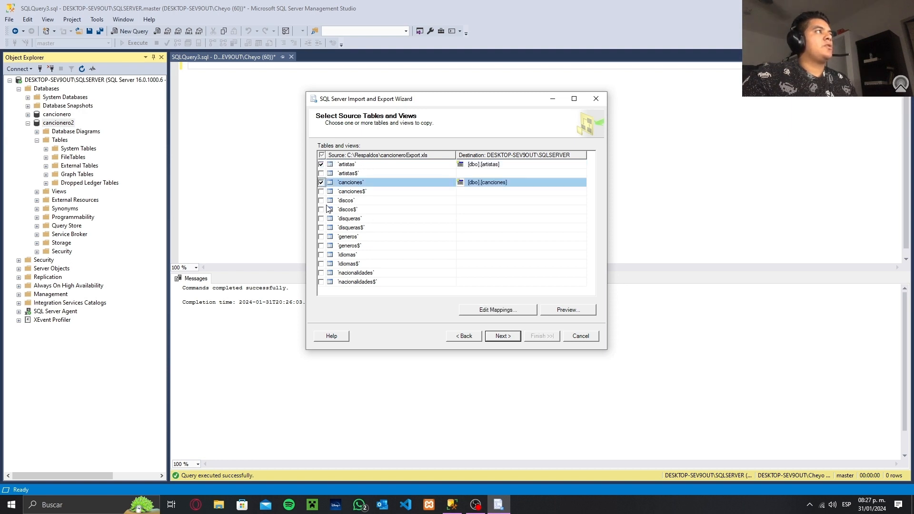
click(321, 201)
click(320, 218)
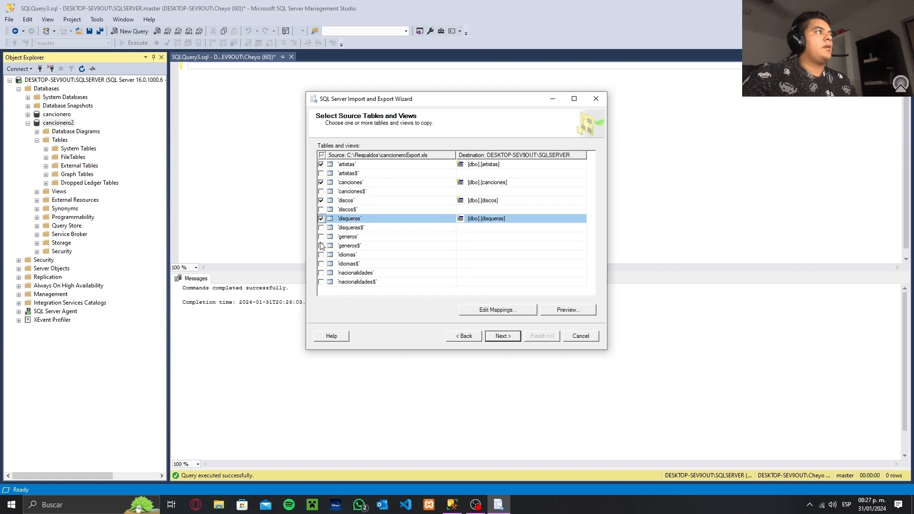
click(321, 237)
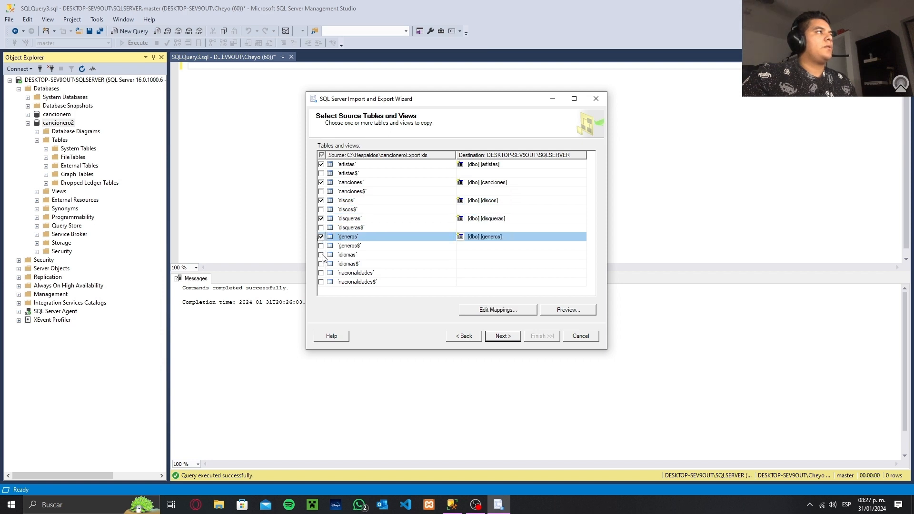
click(321, 255)
click(321, 273)
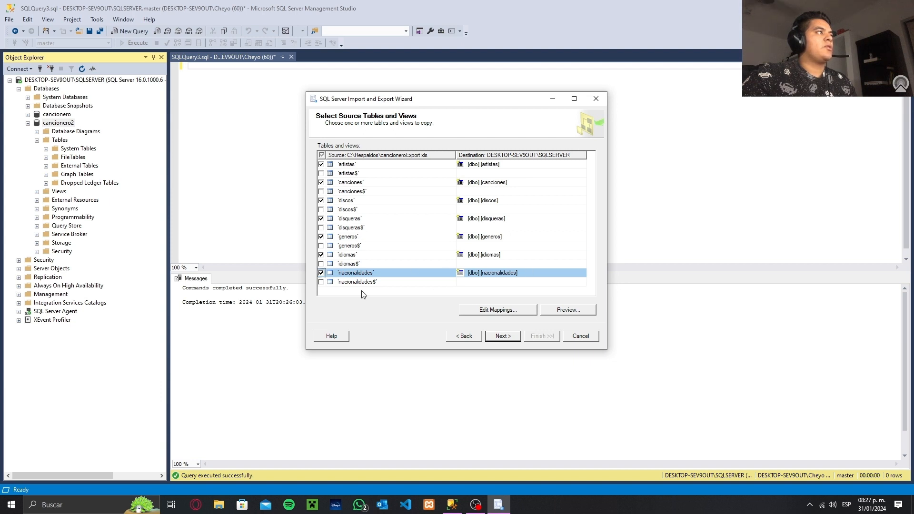
click(507, 341)
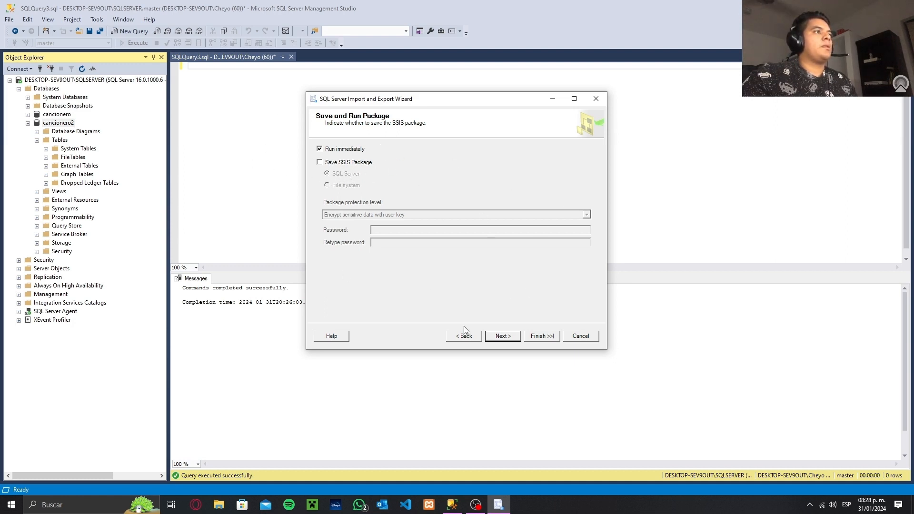
Keep the package set to run immediately, review the import summary, run the import and close the wizard
click(504, 337)
scroll(455, 174, down, 5)
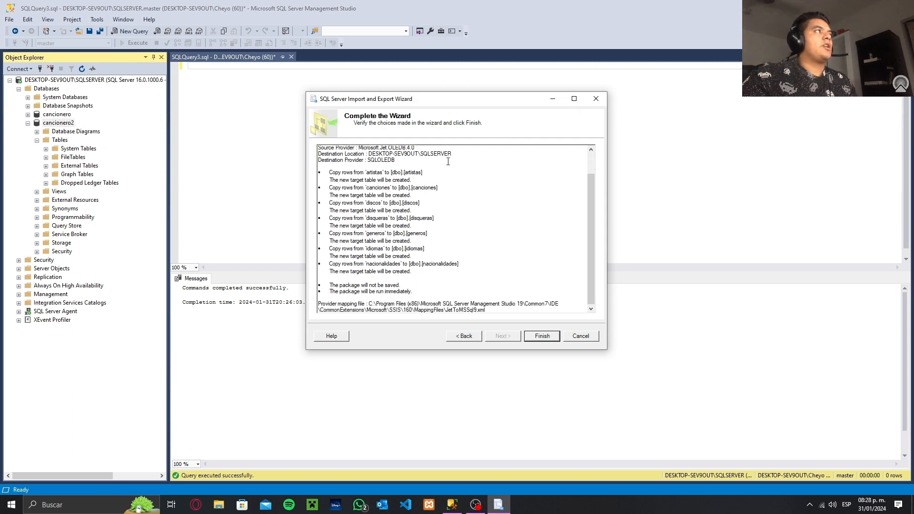
scroll(375, 152, up, 5)
scroll(446, 149, down, 5)
scroll(483, 174, up, 5)
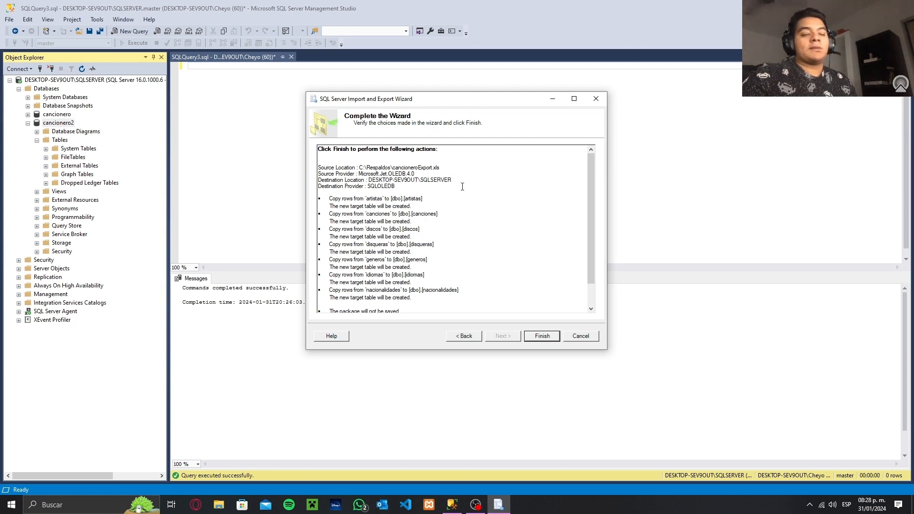
scroll(462, 186, down, 5)
click(542, 336)
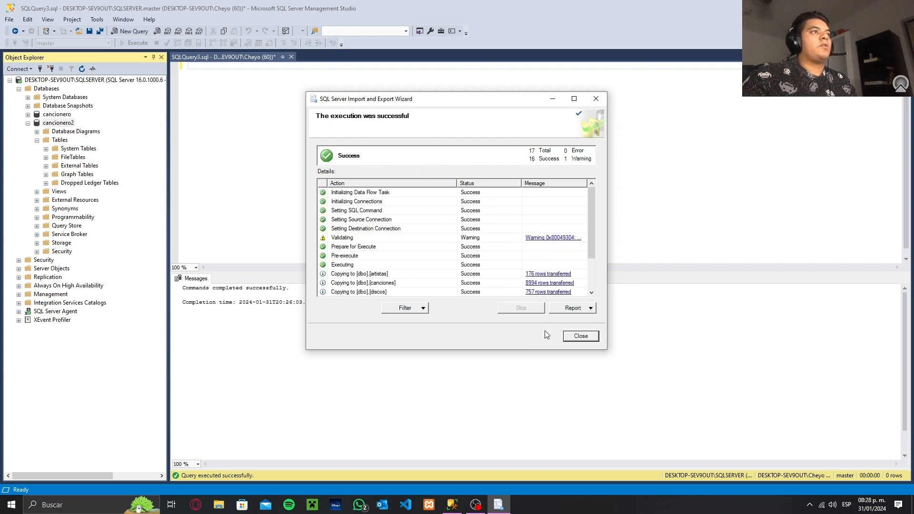
click(575, 337)
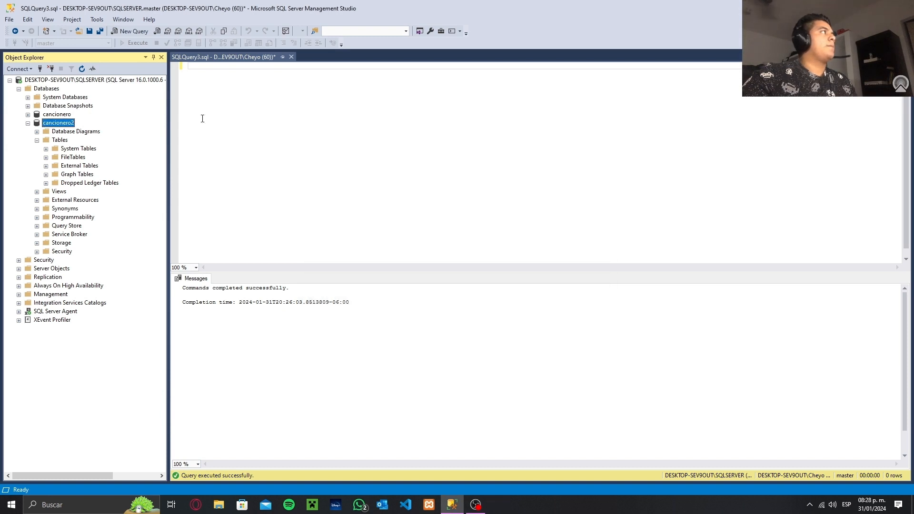
Refresh the cancionero2 database and expand its Tables folder to list the imported tables
right_click(64, 125)
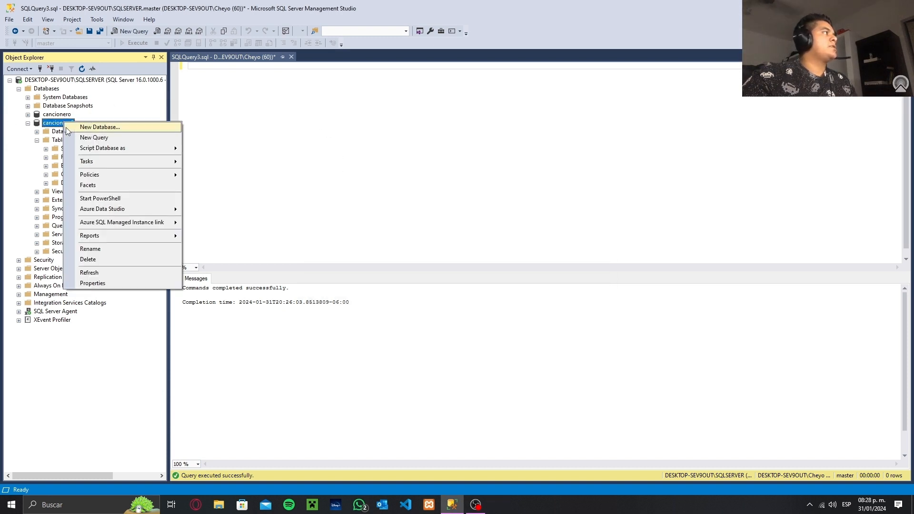
click(112, 269)
click(37, 140)
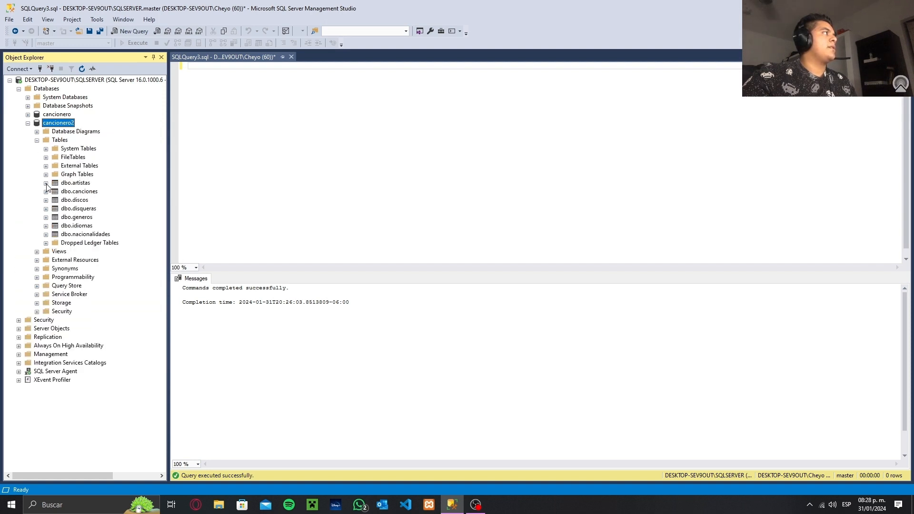
Expand the artistas and canciones tables and examine the keys and columns of artistas
click(45, 184)
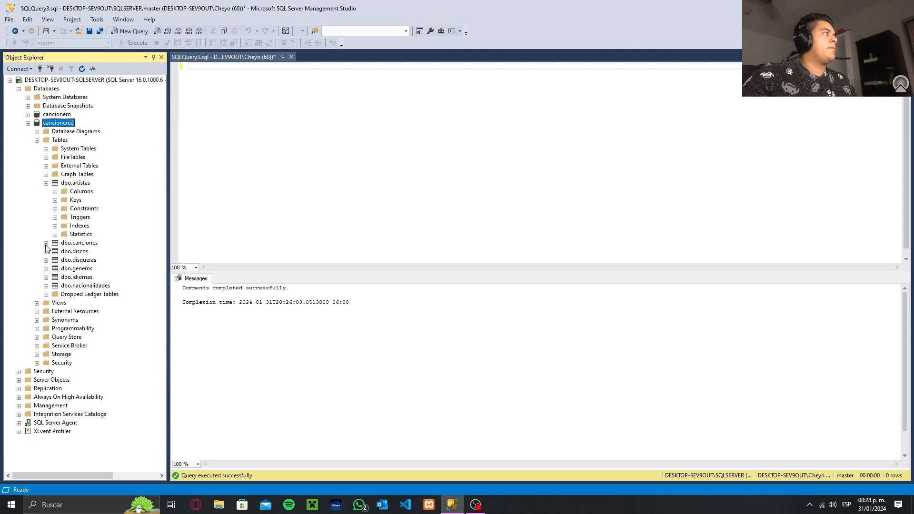
click(46, 243)
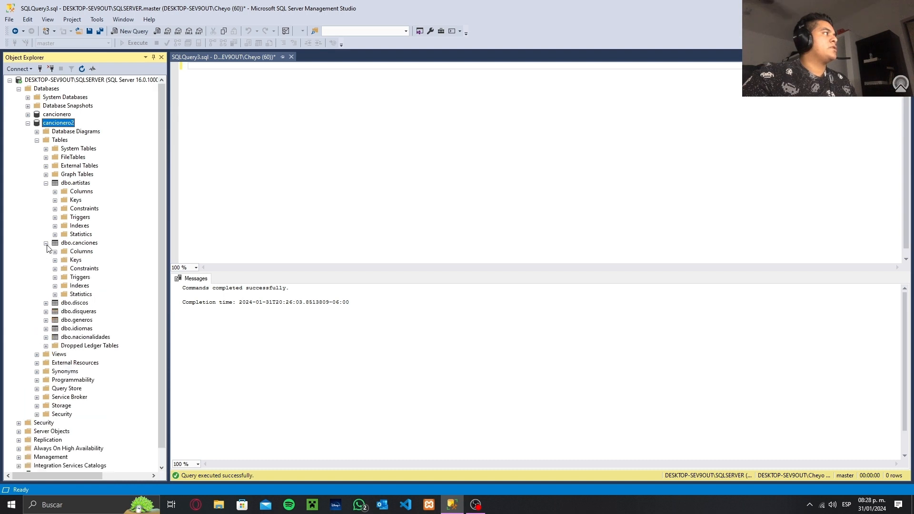
click(54, 201)
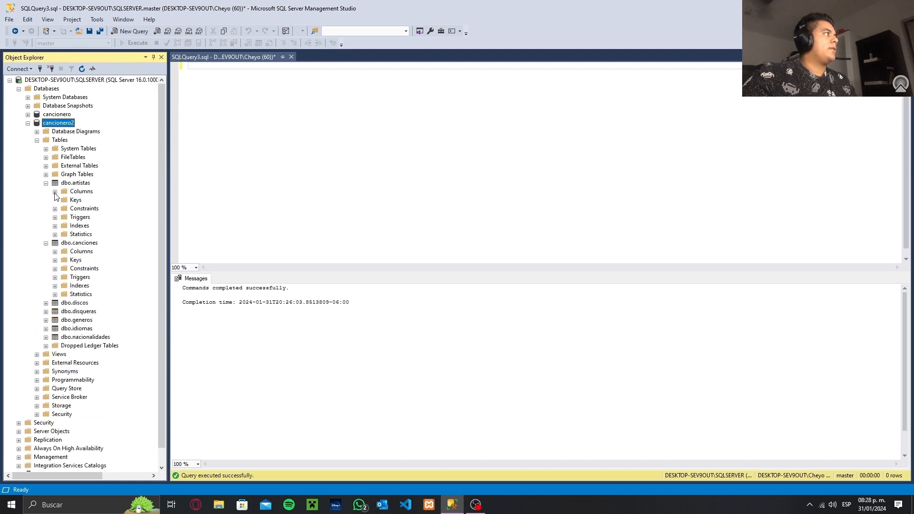
click(55, 192)
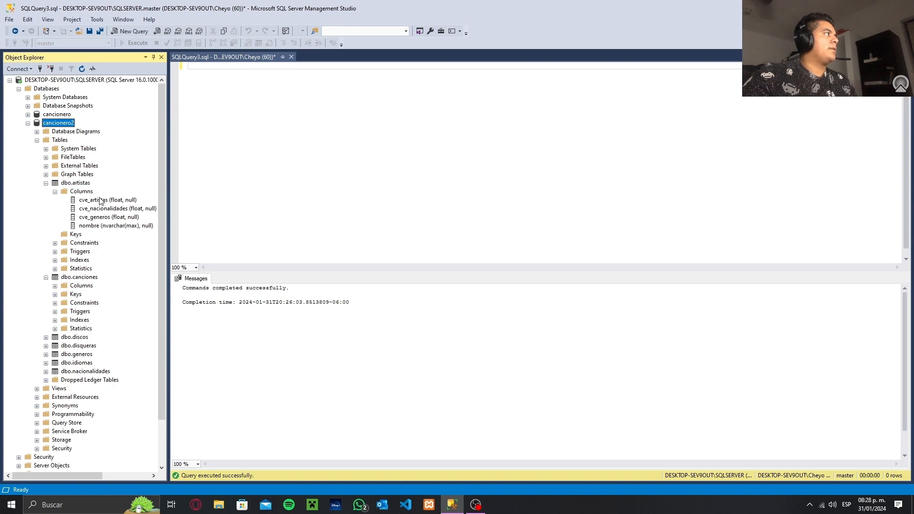
Write the query "use cancionero2" in the editor and execute it
click(216, 82)
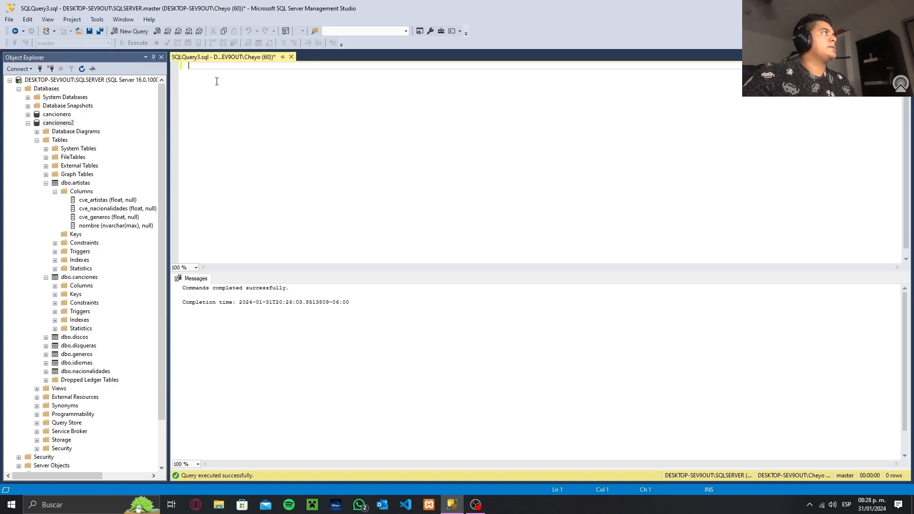
text(u)
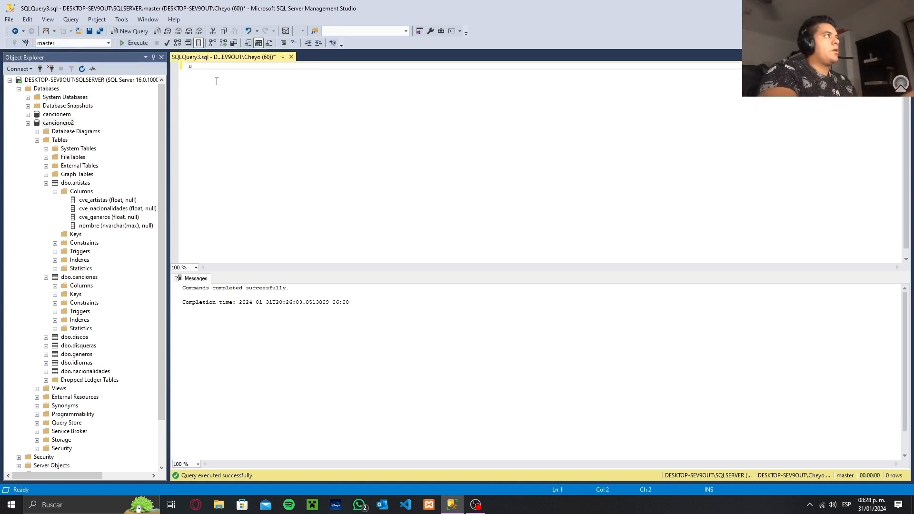
text(se)
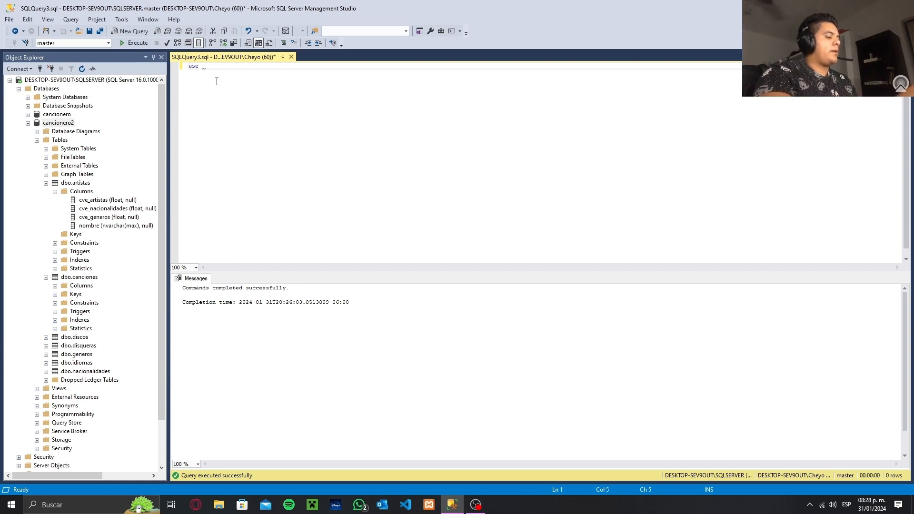
text( canc)
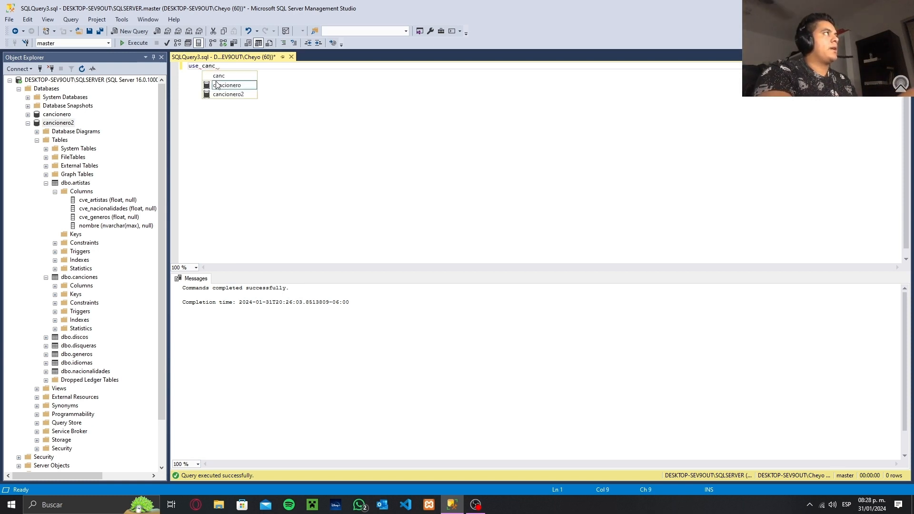
text(ionero2)
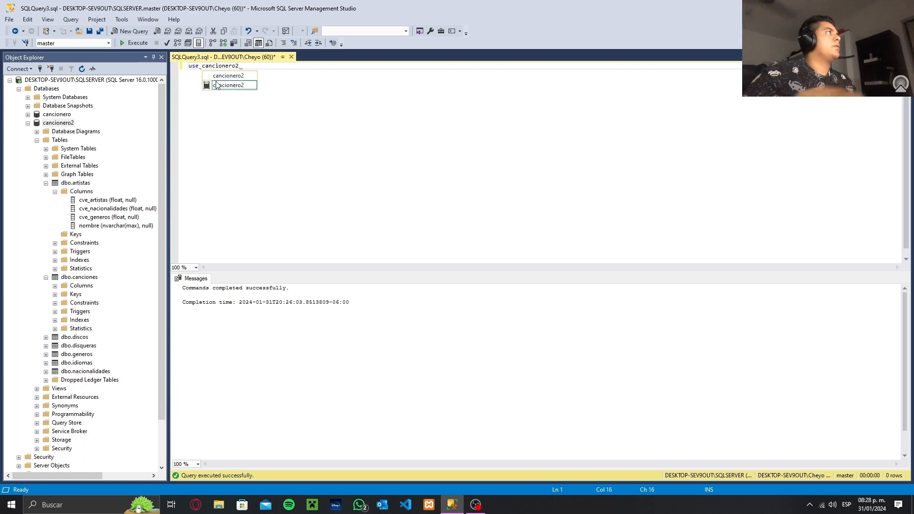
click(145, 45)
click(136, 43)
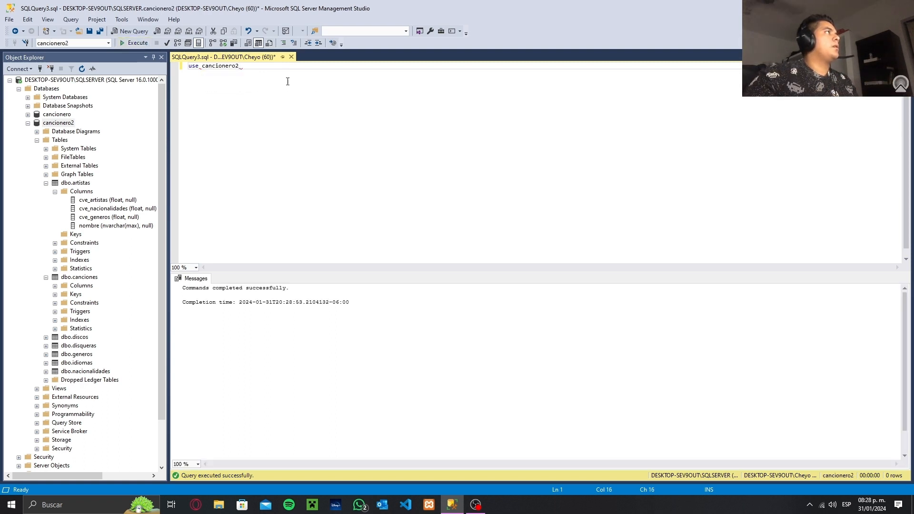
Replace the query with "SELECT * FROM artistas" and execute it
key(ctrl+a)
text(SELEC)
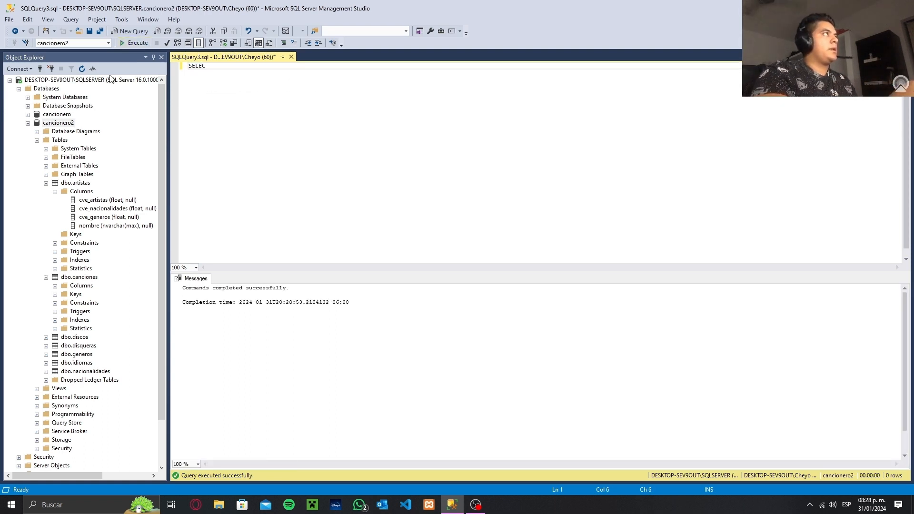
text(T * FROM )
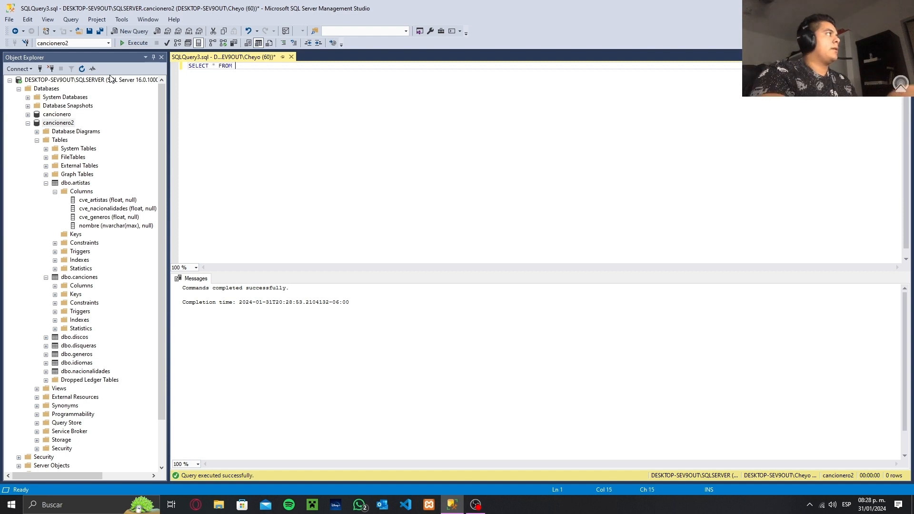
text(artistas)
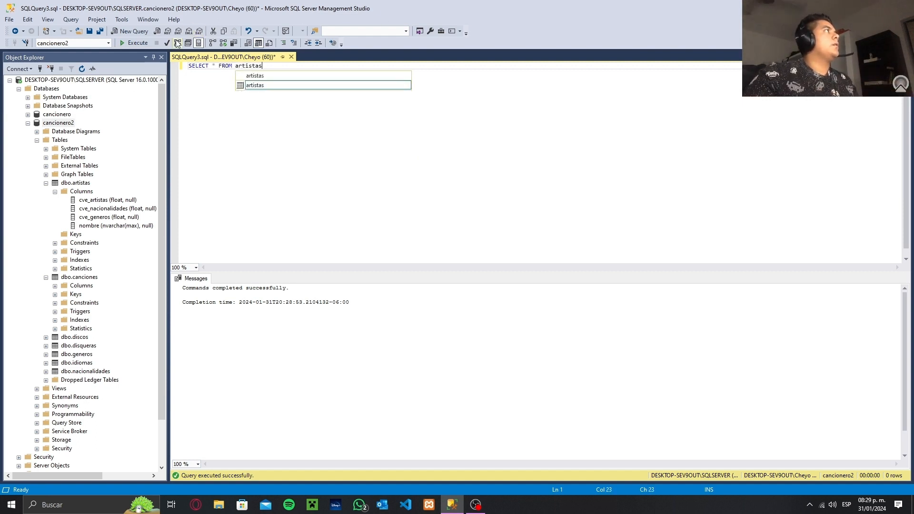
click(128, 43)
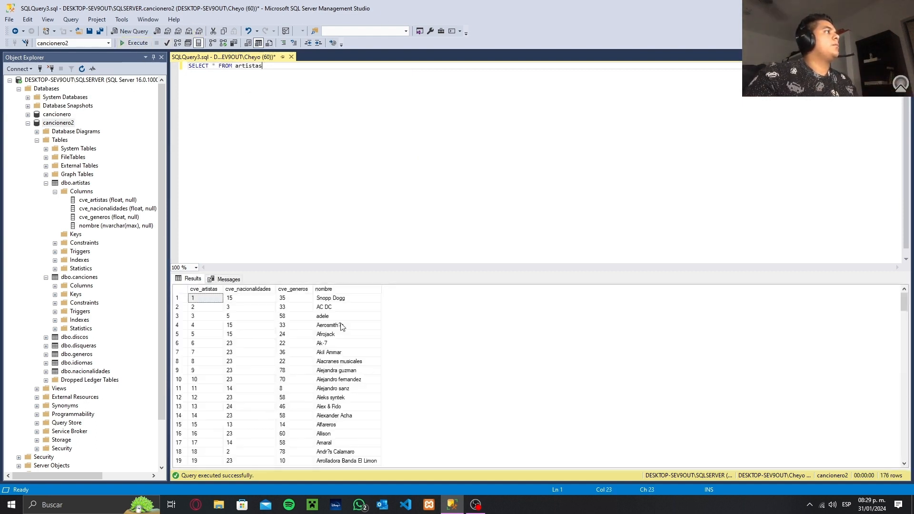
Collapse the artistas table of cancionero2 and check the Keys folder of its canciones table
scroll(349, 376, up, 4)
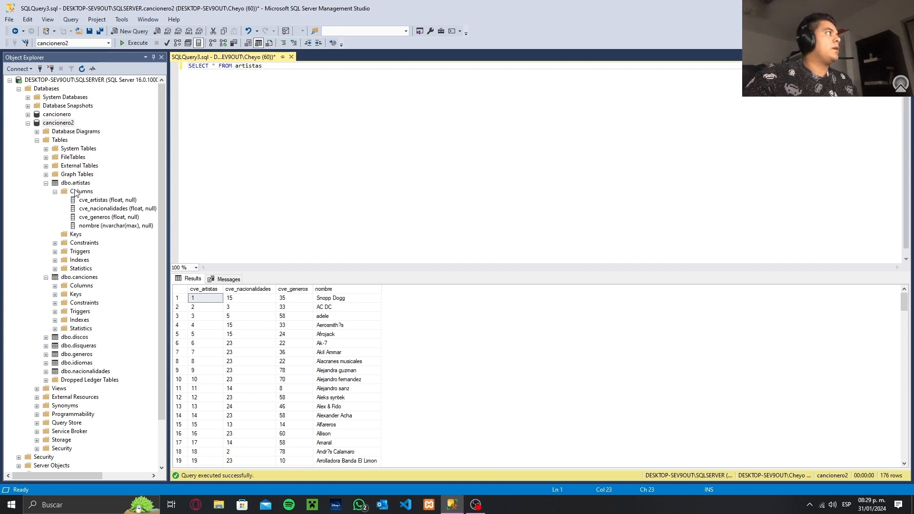
click(55, 192)
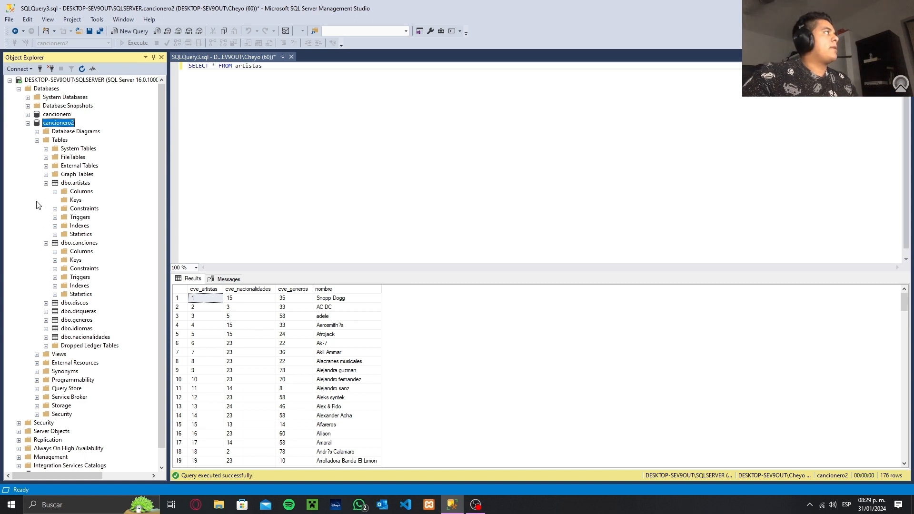
click(46, 184)
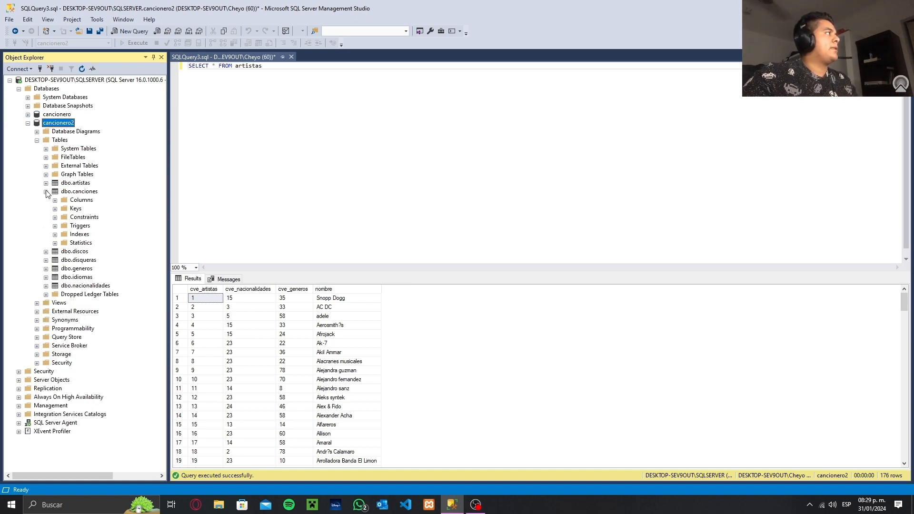
click(46, 192)
click(46, 192)
click(55, 208)
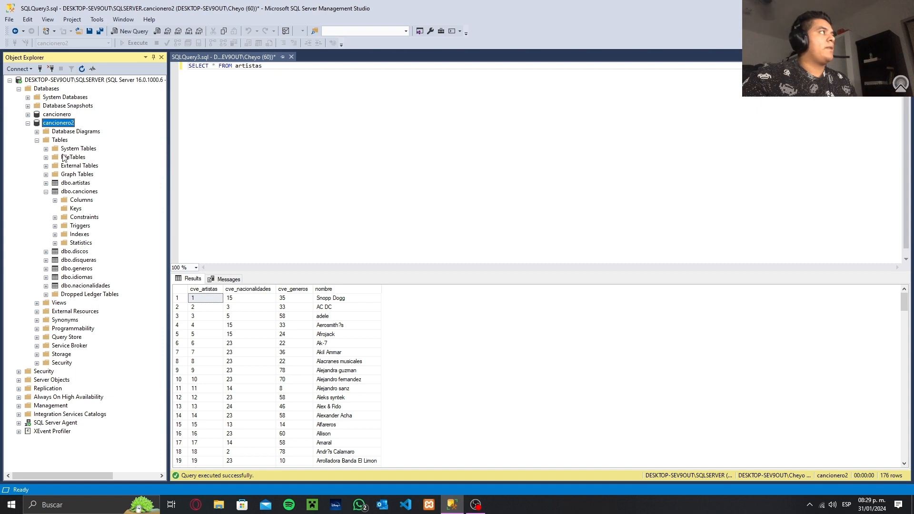
Expand the keys of the canciones table in the original cancionero database and compare them with those of canciones in cancionero2
click(28, 115)
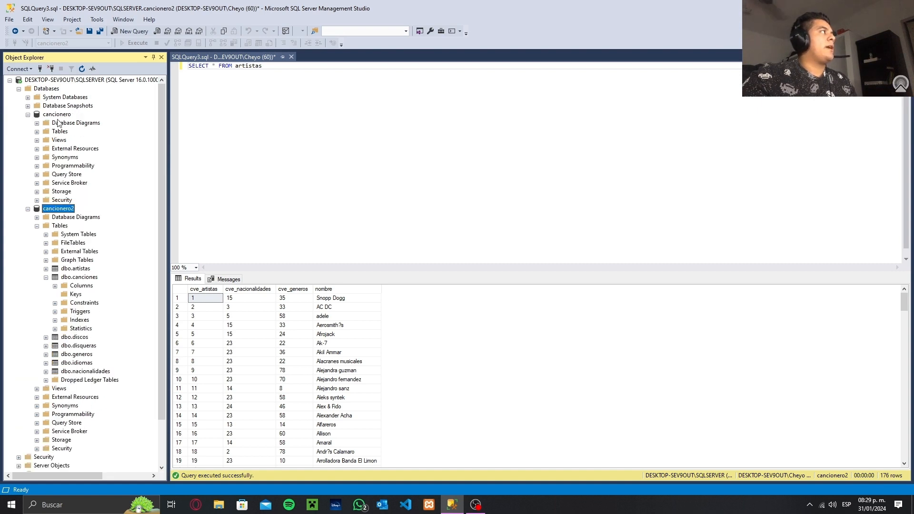
click(37, 132)
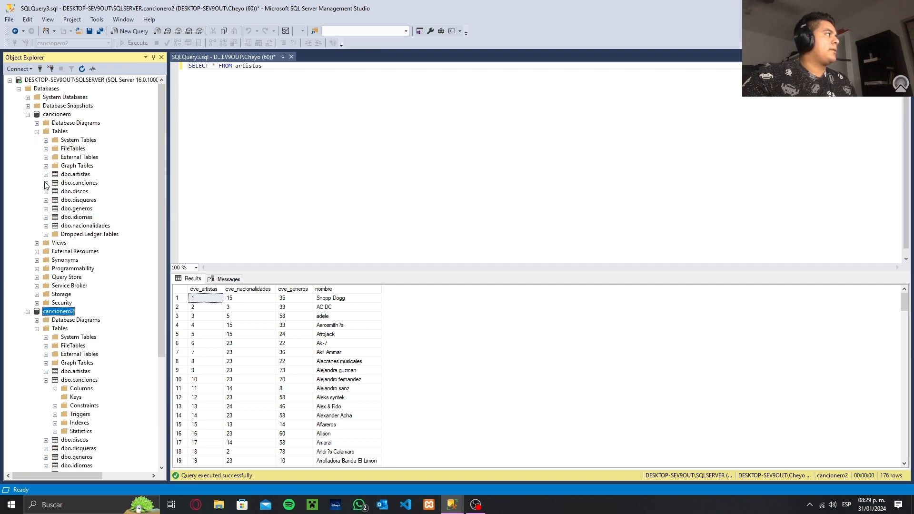
click(46, 183)
click(55, 200)
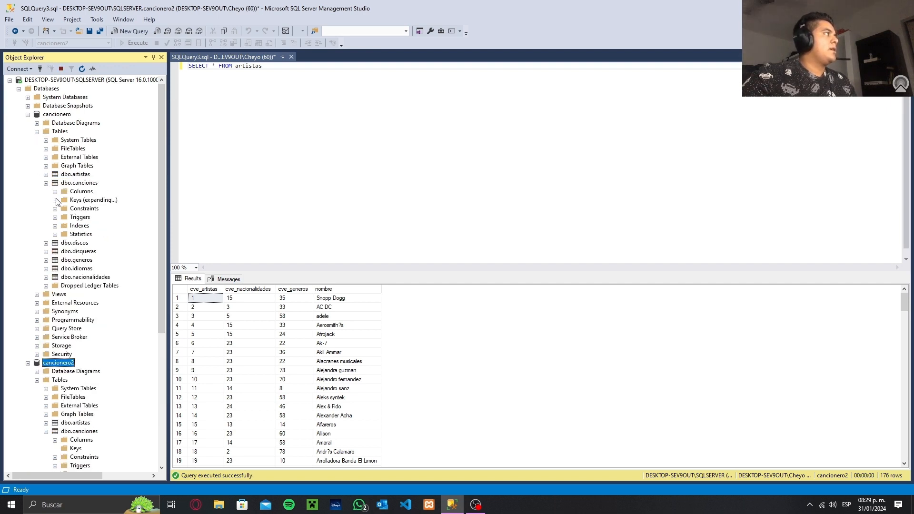
scroll(97, 212, down, 2)
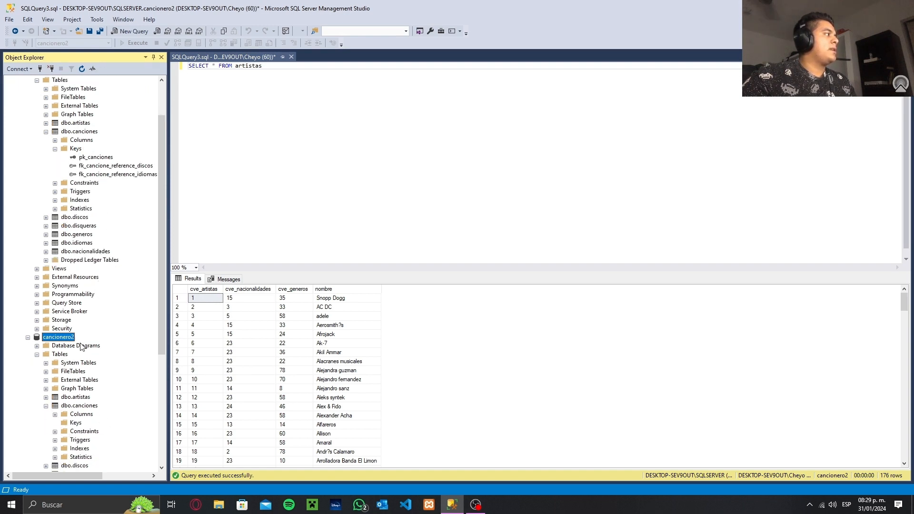
click(56, 423)
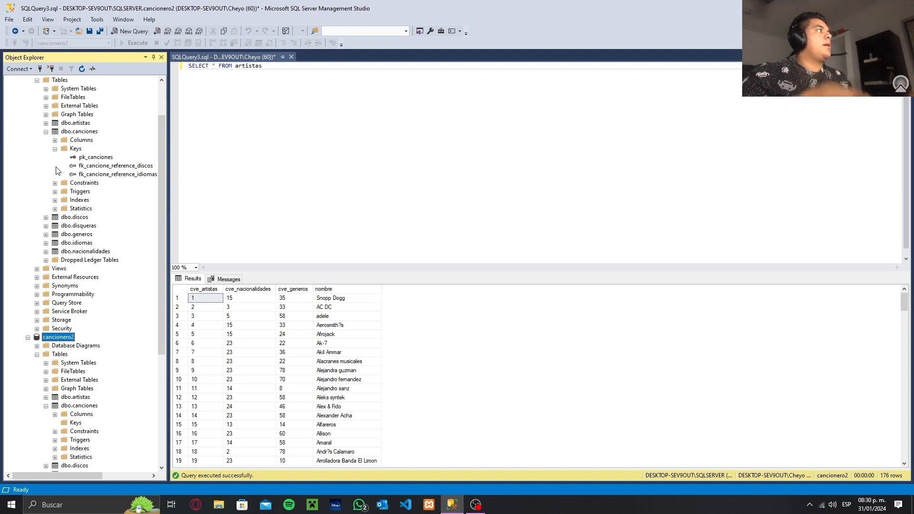
Collapse the expanded tables and folders of both cancionero and cancionero2 down to the database names
click(55, 149)
click(46, 132)
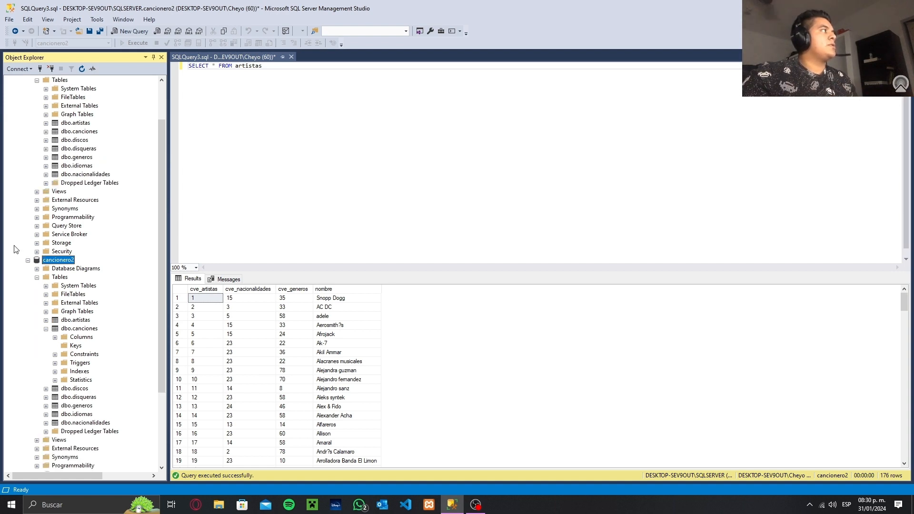
click(37, 277)
click(28, 312)
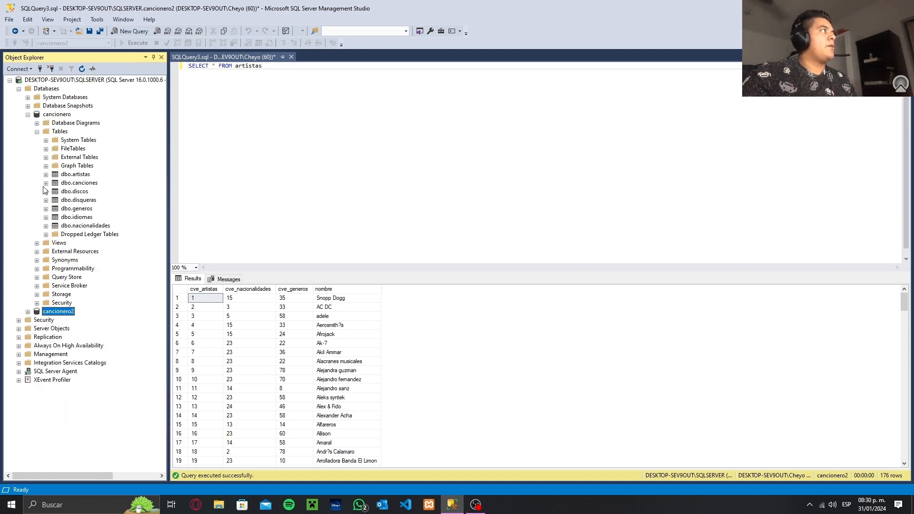
click(36, 131)
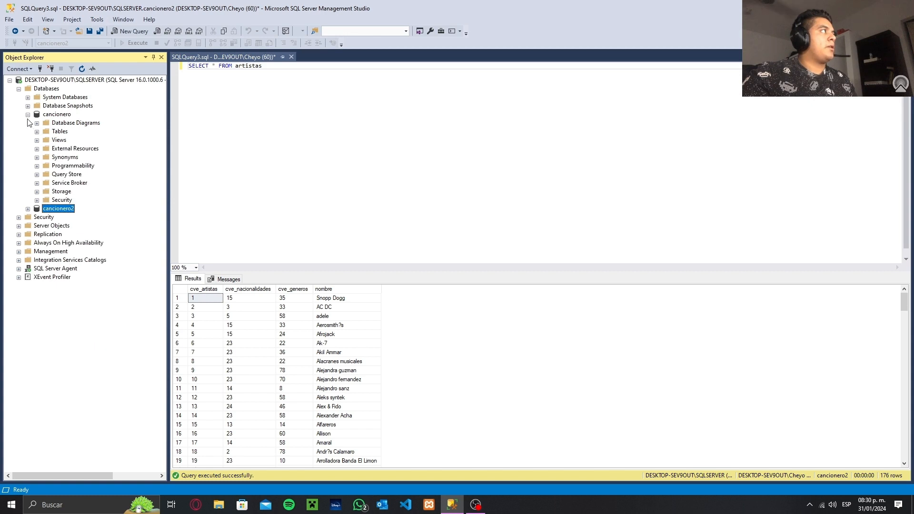
click(27, 114)
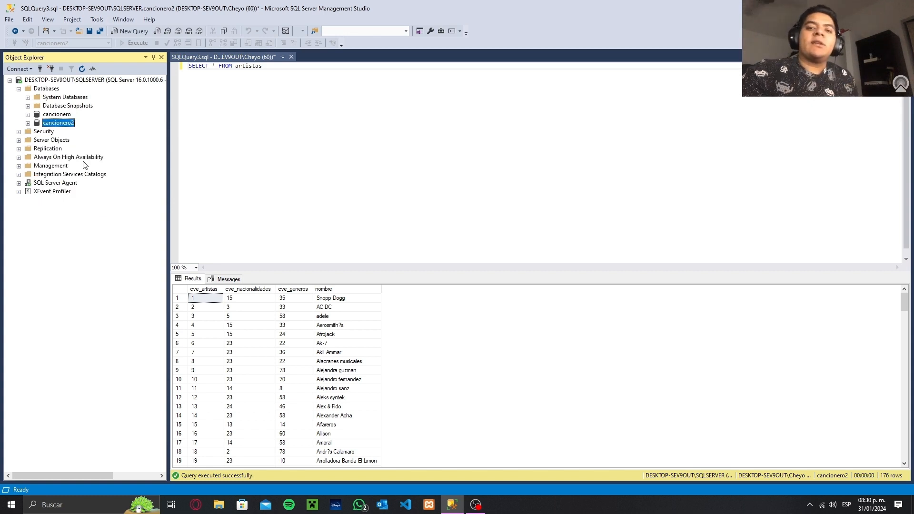